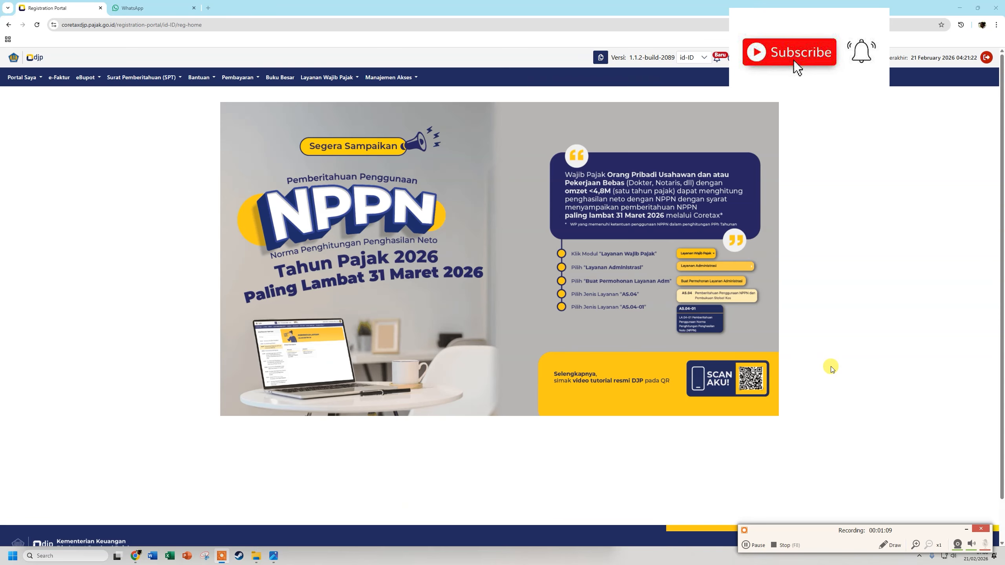
Step: Open the Dokumen Saya list and view the BPA2 withholding slip image in the photo viewer
scroll(831, 368, down, 2)
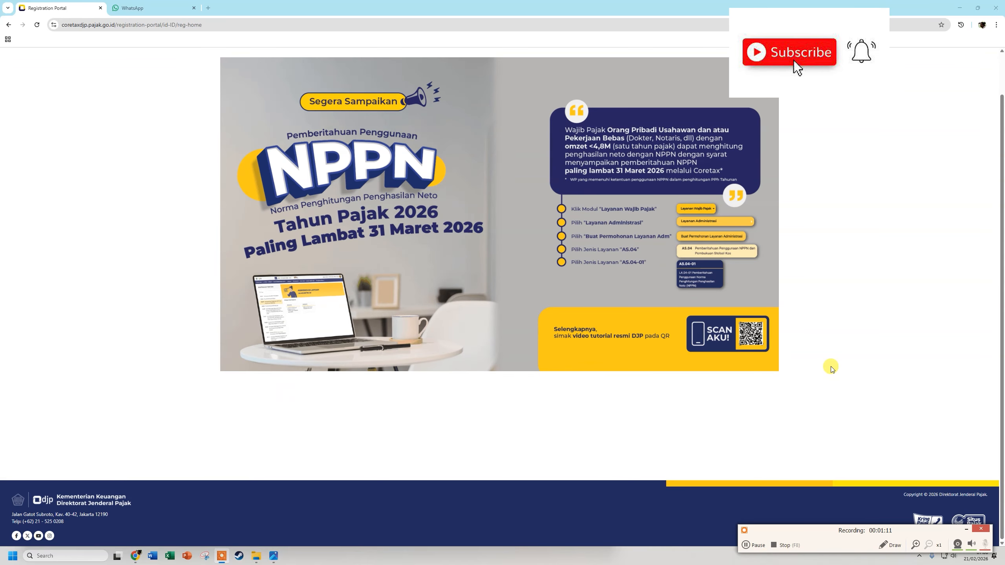
scroll(831, 368, up, 2)
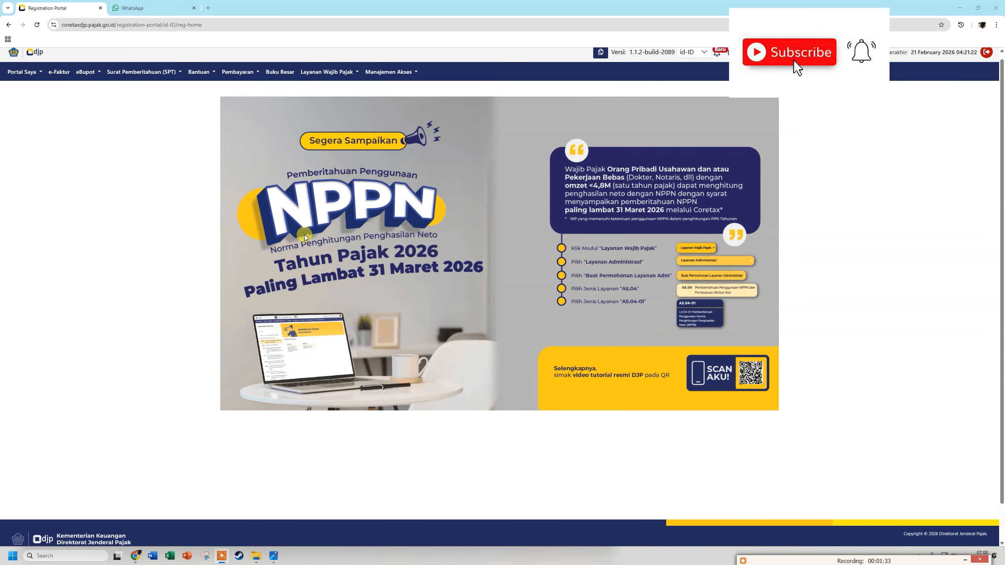
click(23, 75)
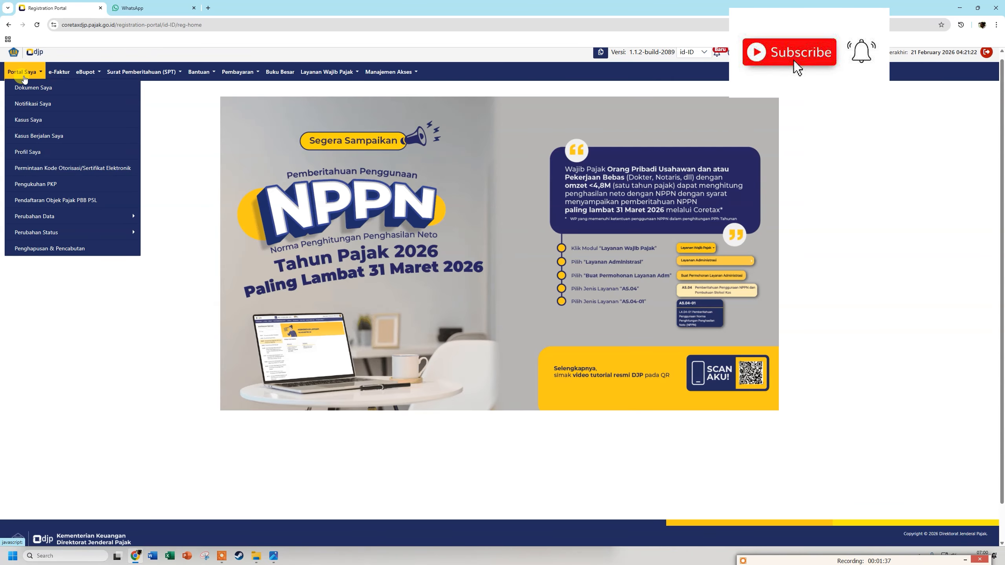
click(17, 90)
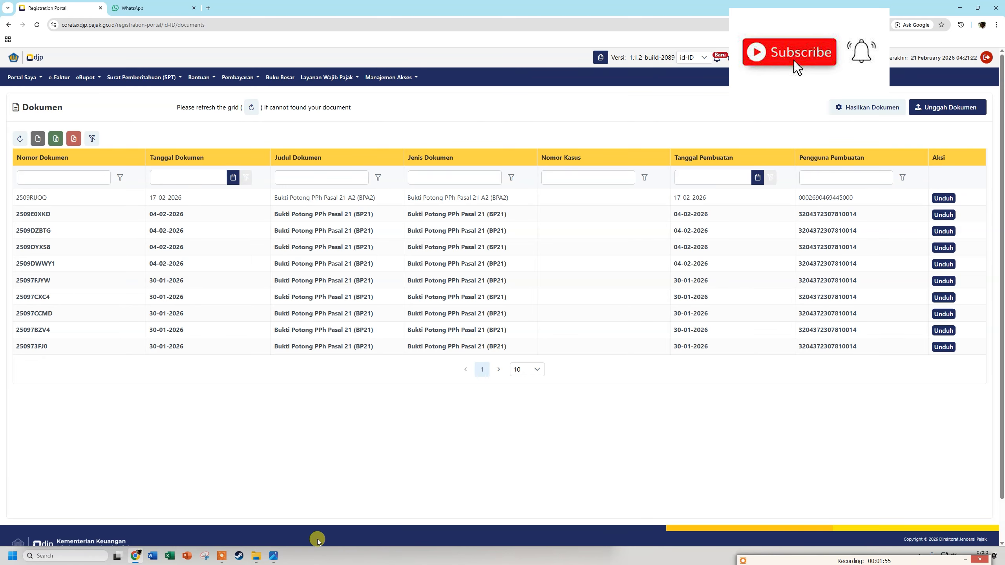
click(274, 557)
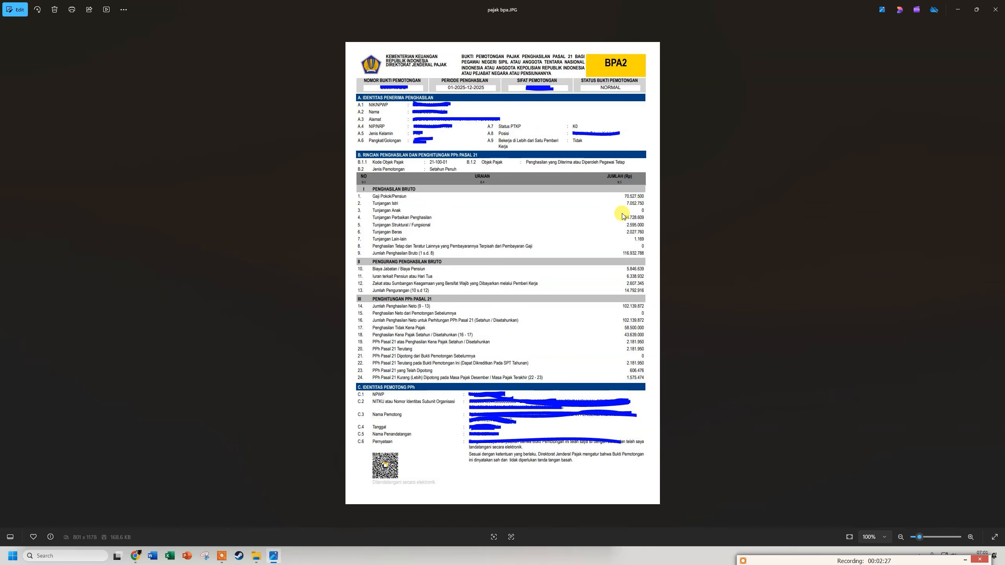
click(958, 18)
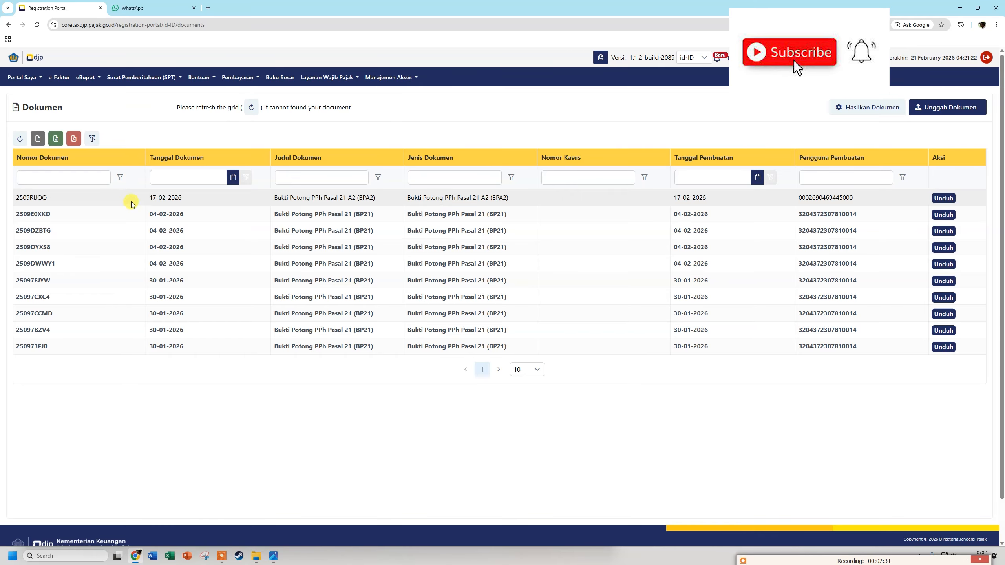
Step: Open the Surat Pemberitahuan (SPT) page with the Konsep SPT list in Coretax
click(129, 78)
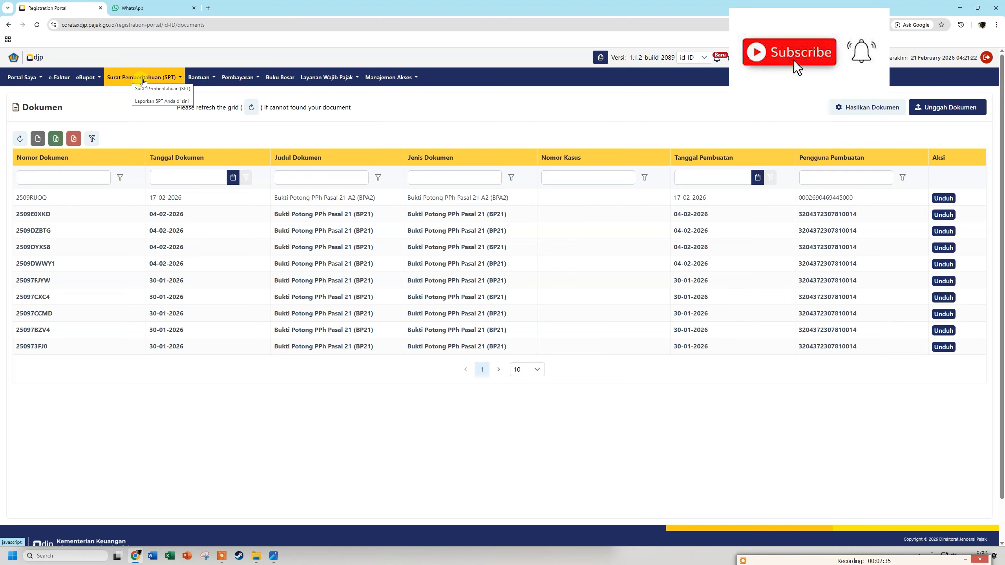
click(144, 79)
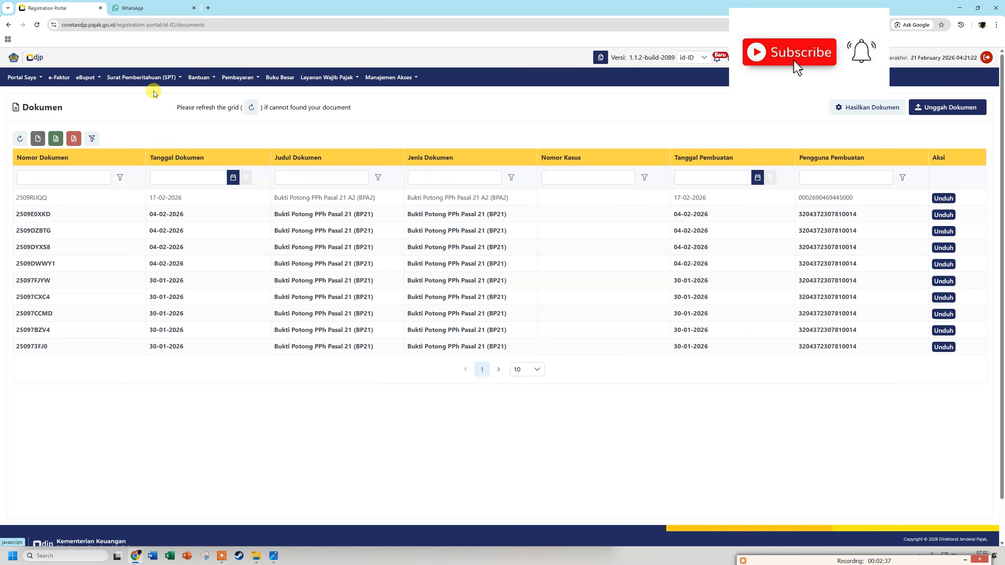
click(147, 82)
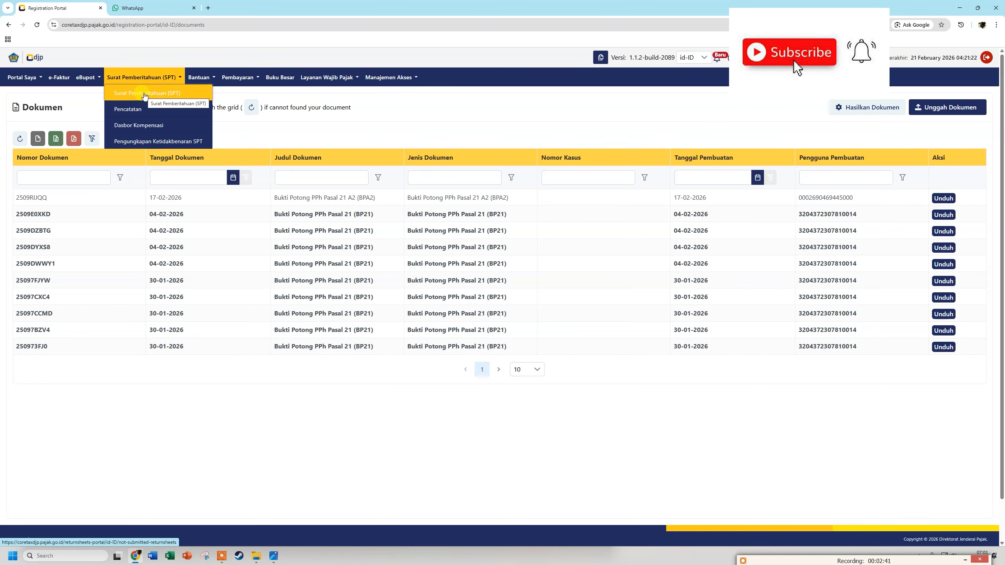
click(144, 95)
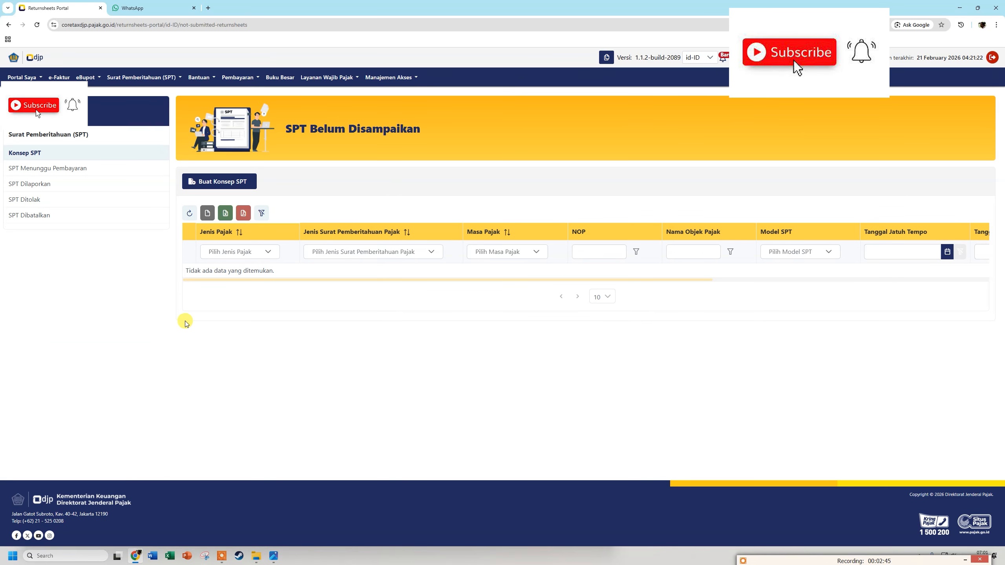
Step: Start a new Konsep SPT with PPh Orang Pribadi as the tax type and continue to the reporting period
click(228, 185)
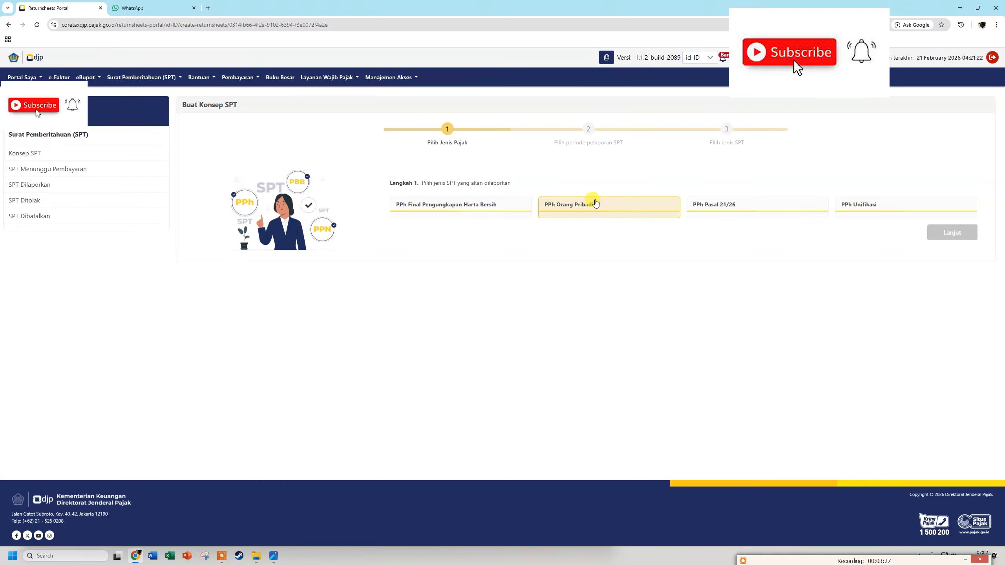
click(585, 208)
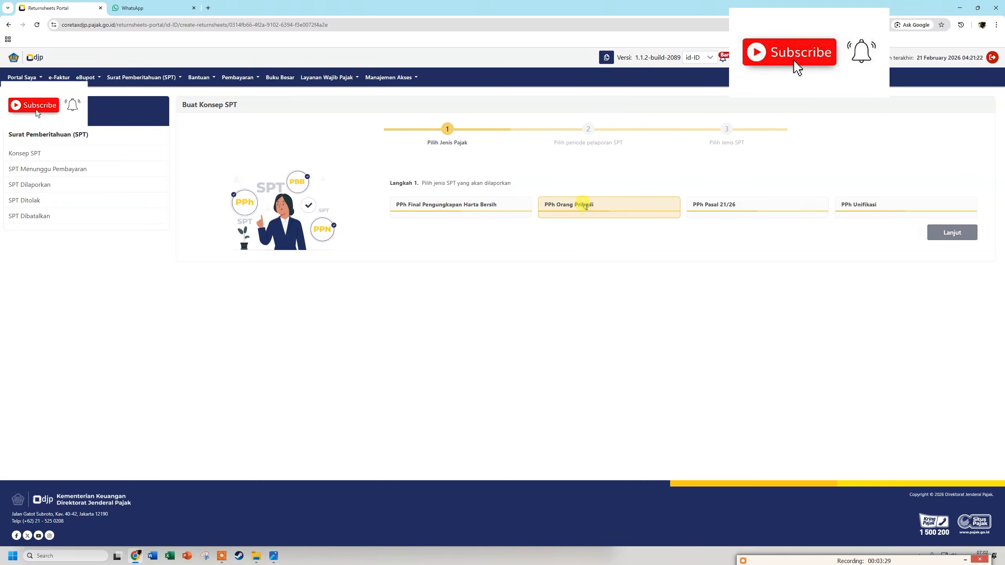
click(931, 236)
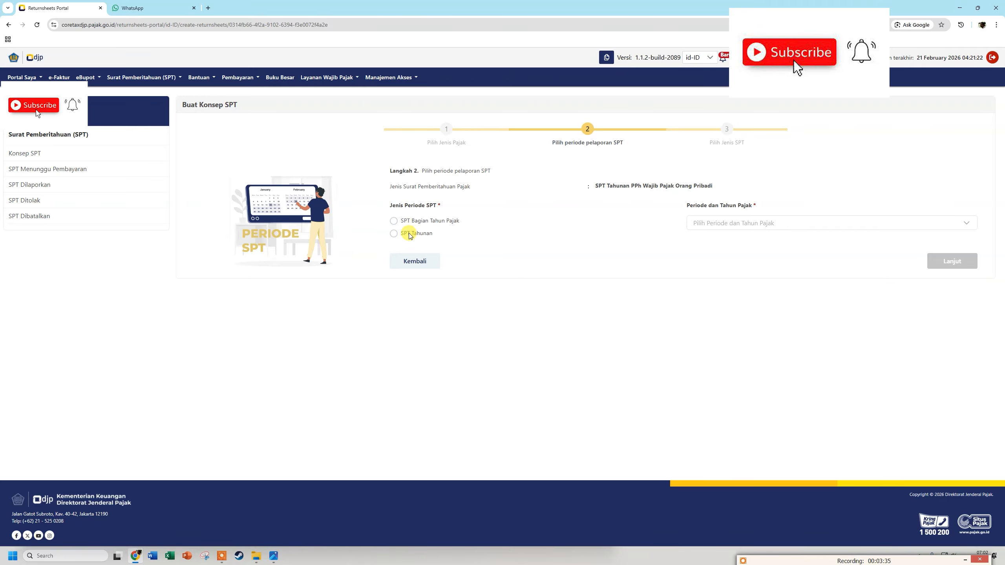
Step: Set the SPT period type to SPT Tahunan and the tax period to Januari - Desember 2025, and continue
click(394, 234)
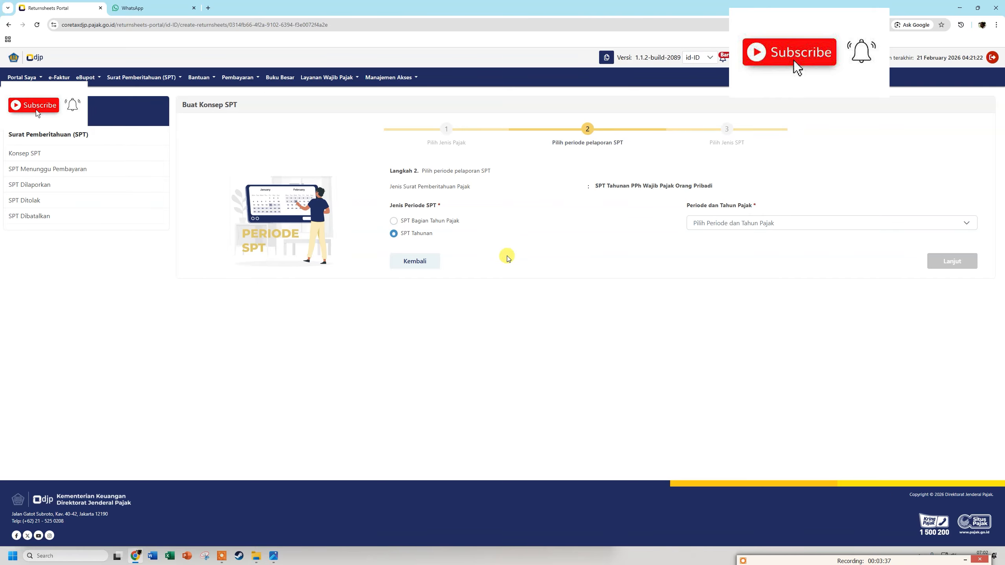
click(727, 224)
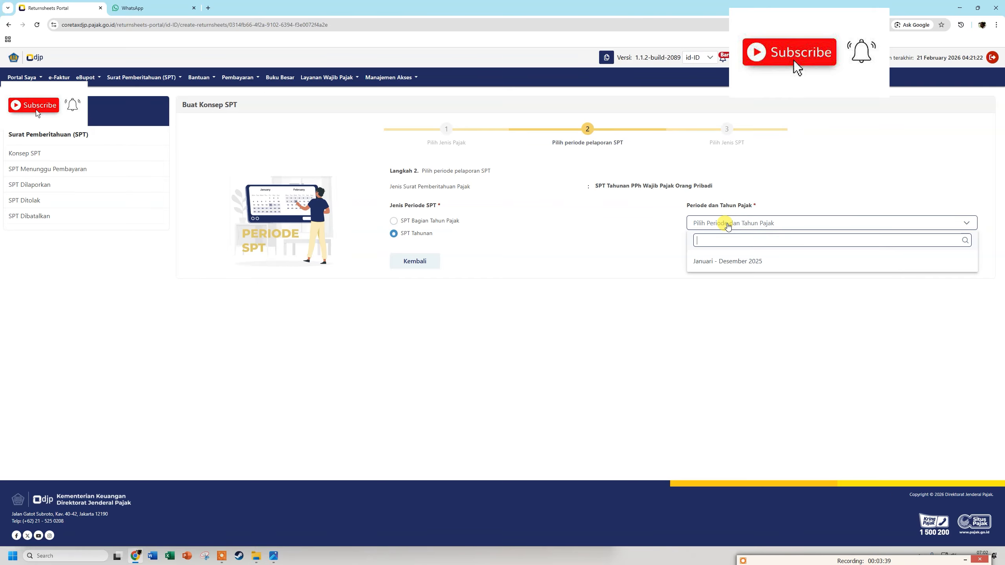
click(730, 261)
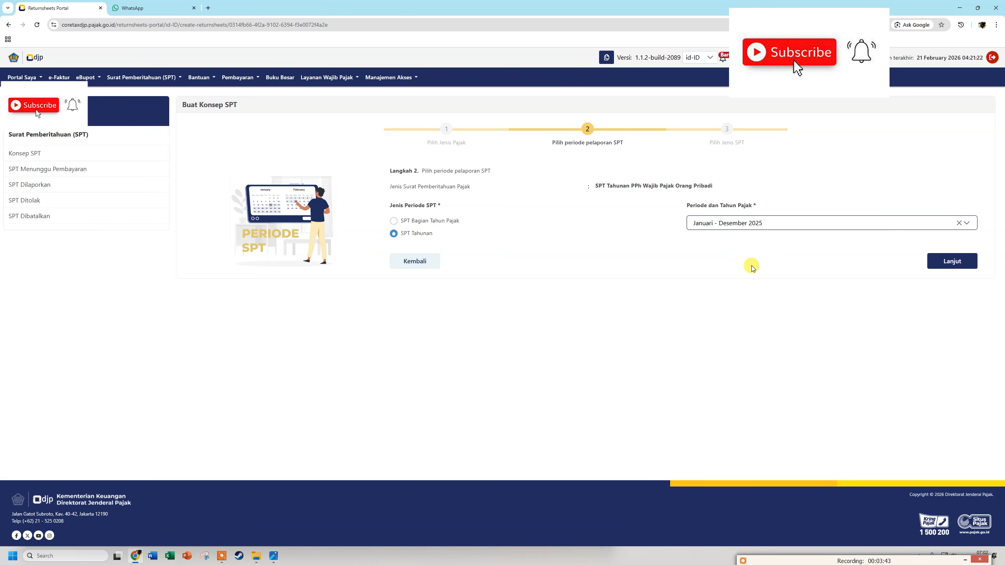
click(942, 266)
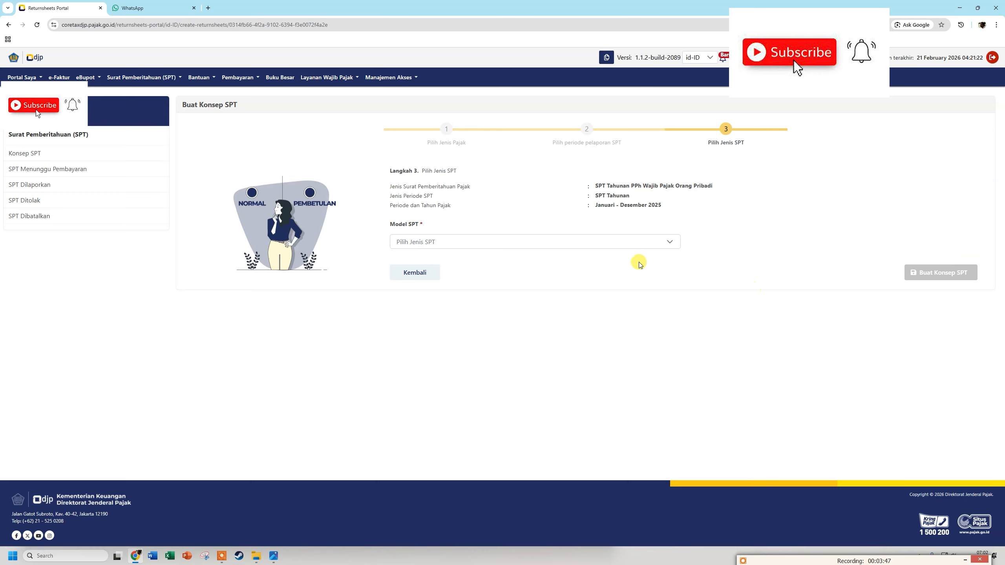
Step: Create the SPT draft with Model SPT set to Normal and open that draft's form
click(438, 247)
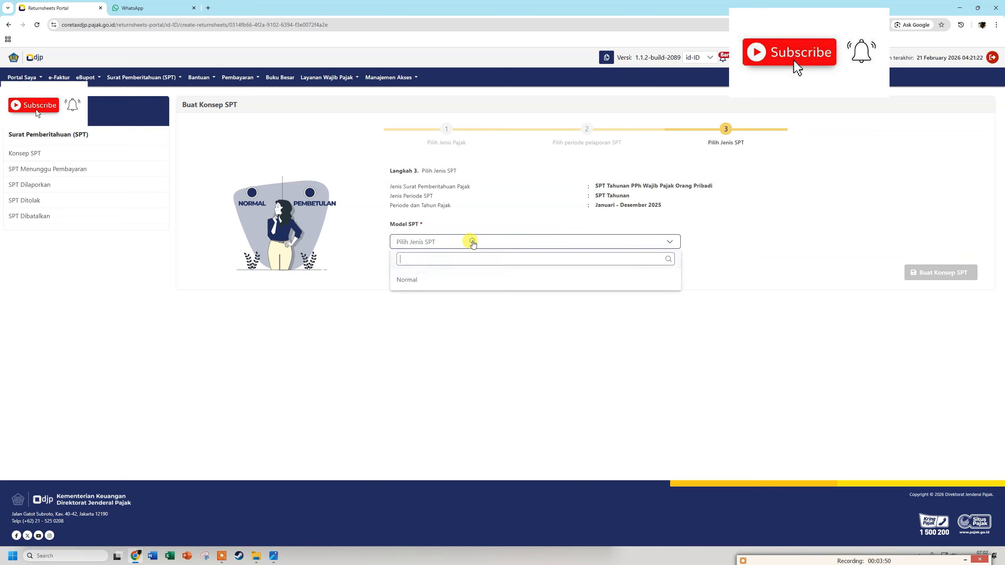
click(437, 282)
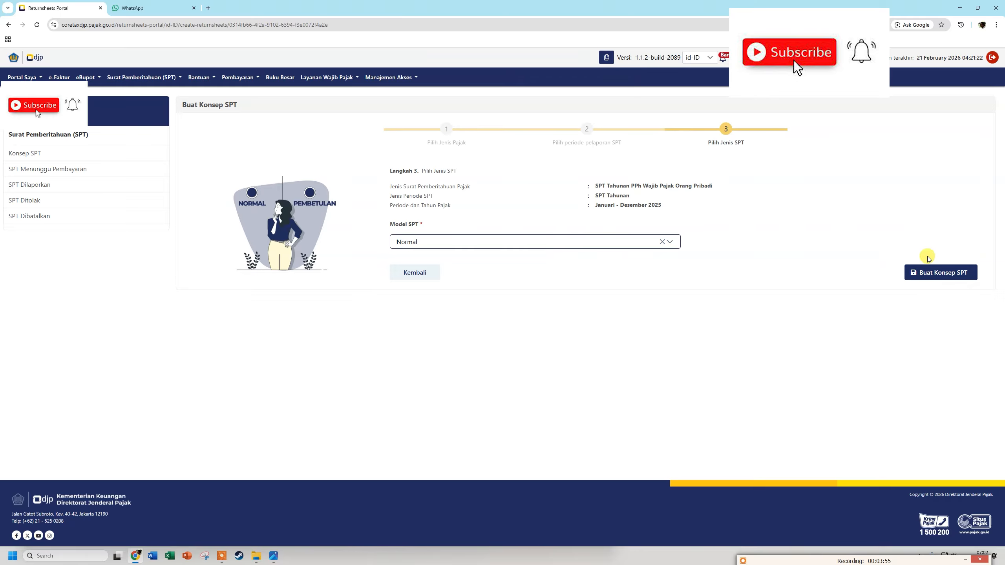
click(948, 273)
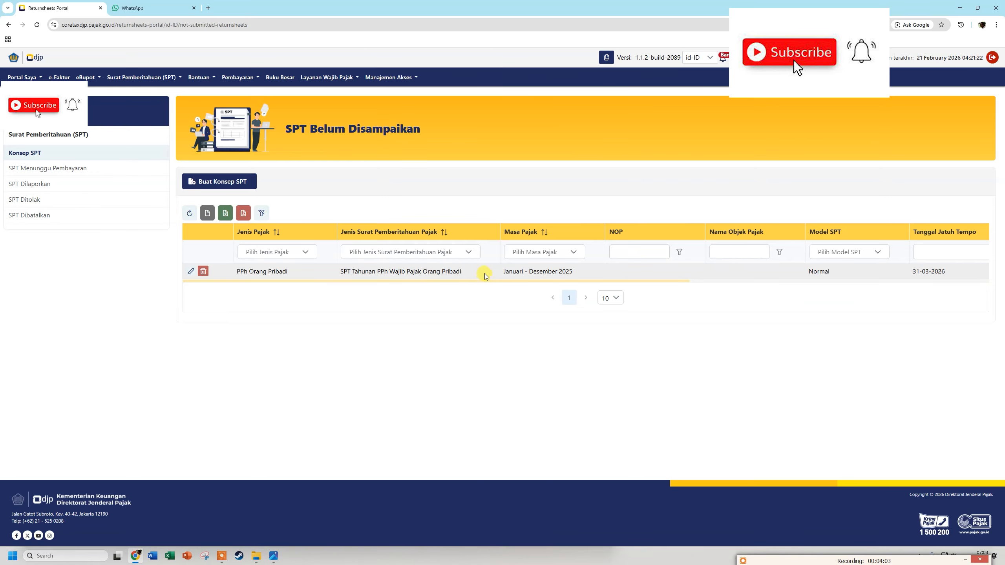
drag(650, 283, 601, 303)
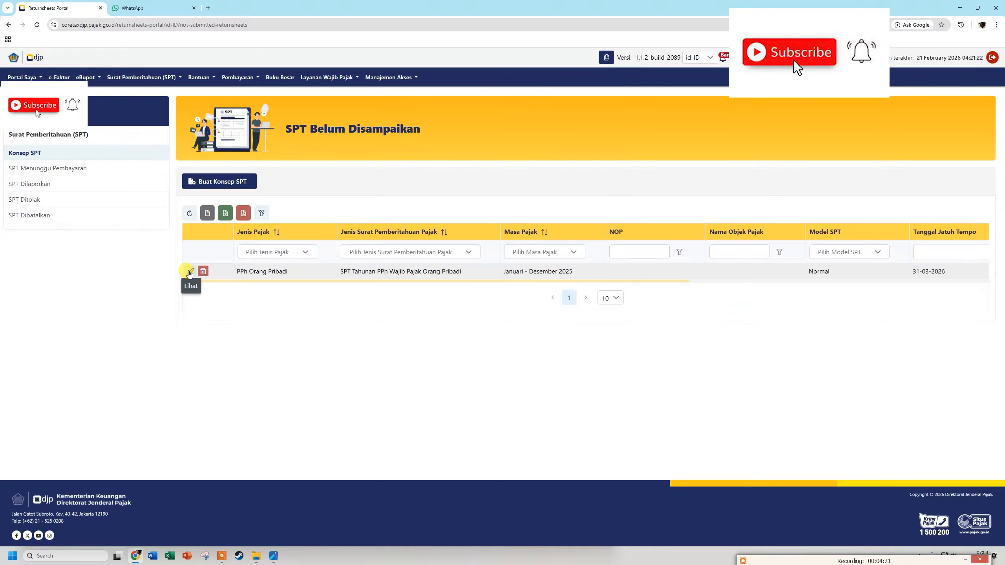
click(189, 272)
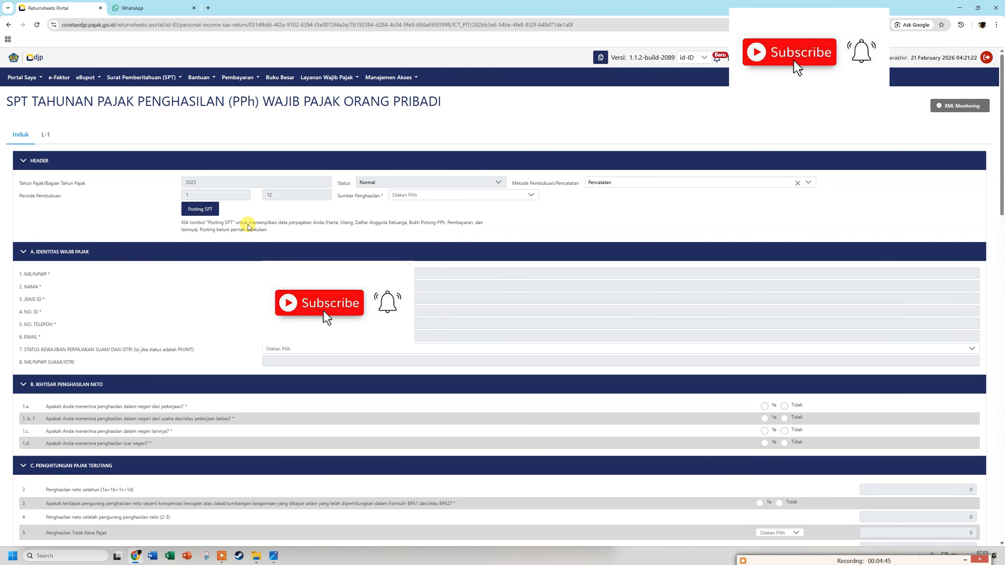
Step: Examine the L-1 attachment's tables for assets, debts and dependants before posting the SPT data
click(45, 135)
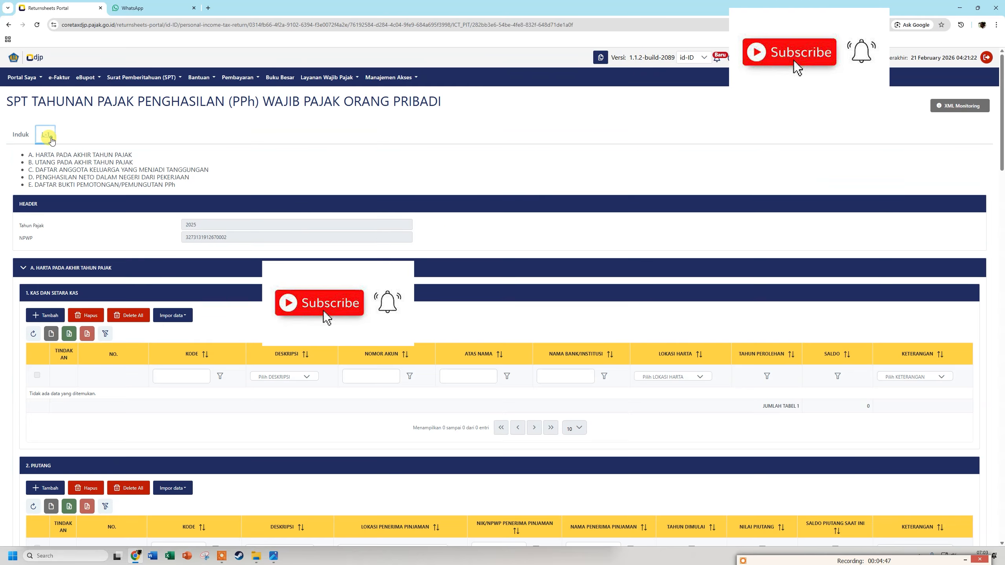
scroll(209, 338, down, 8)
scroll(213, 344, down, 15)
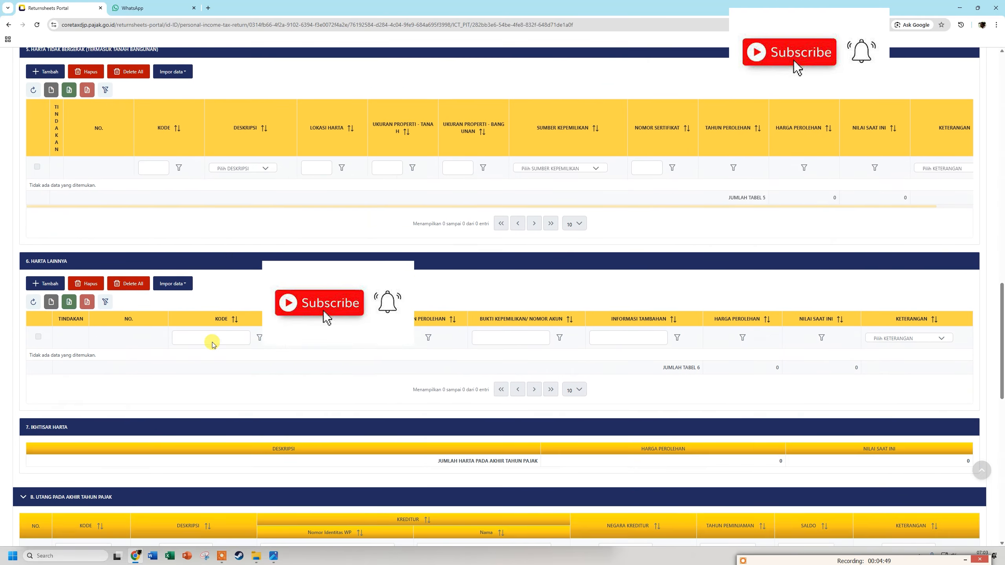
scroll(213, 344, down, 10)
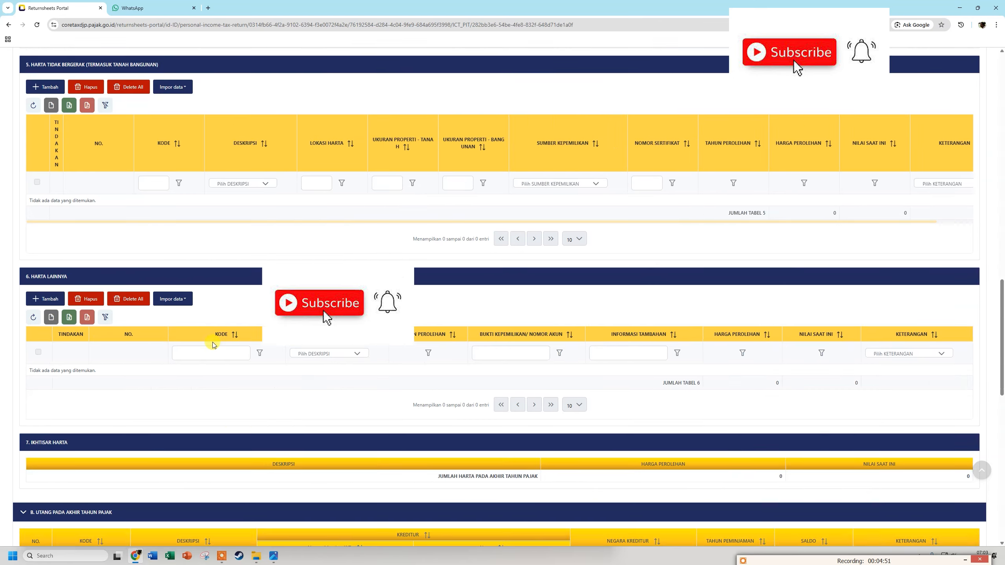
scroll(213, 343, up, 15)
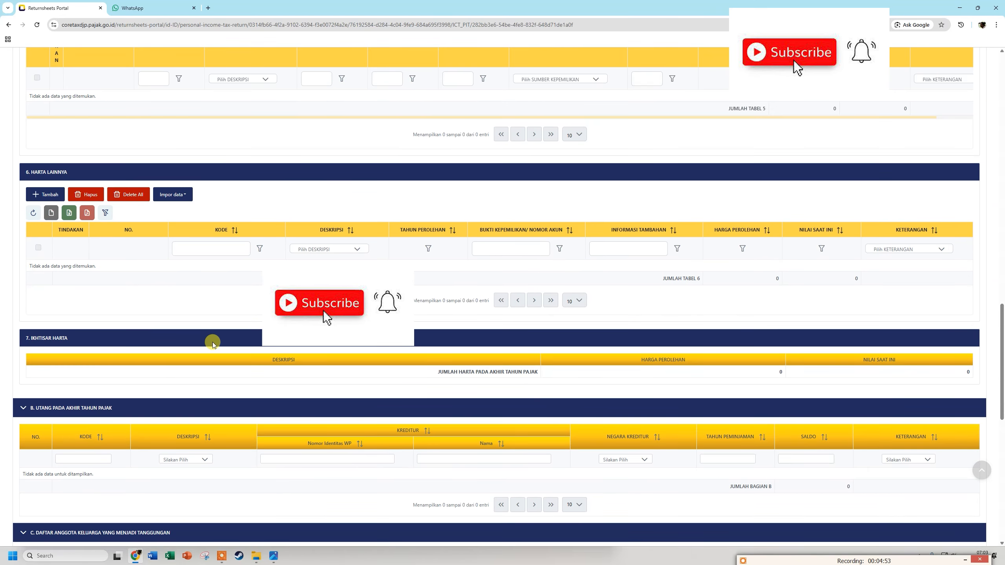
scroll(212, 344, up, 15)
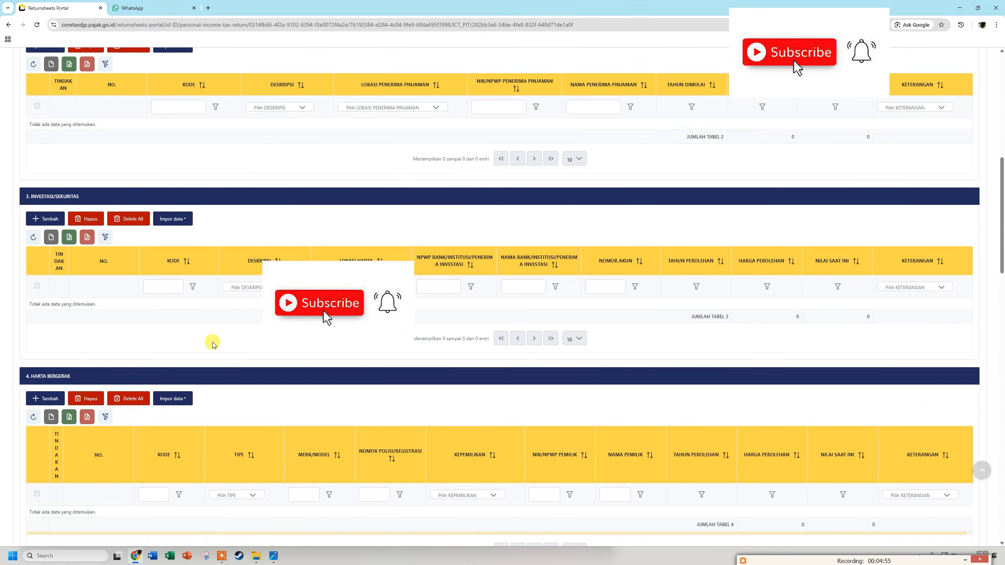
scroll(213, 346, up, 1)
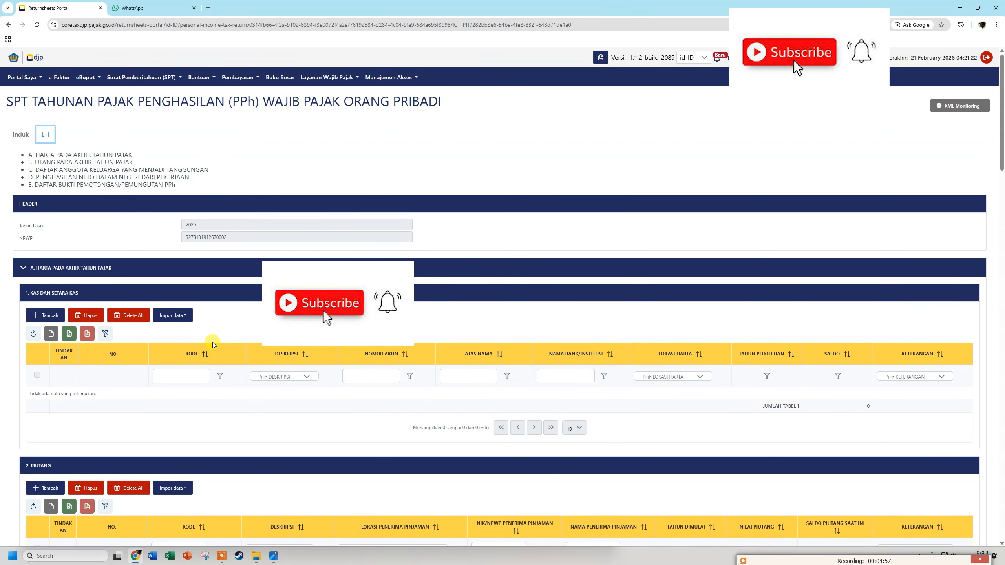
scroll(280, 406, down, 5)
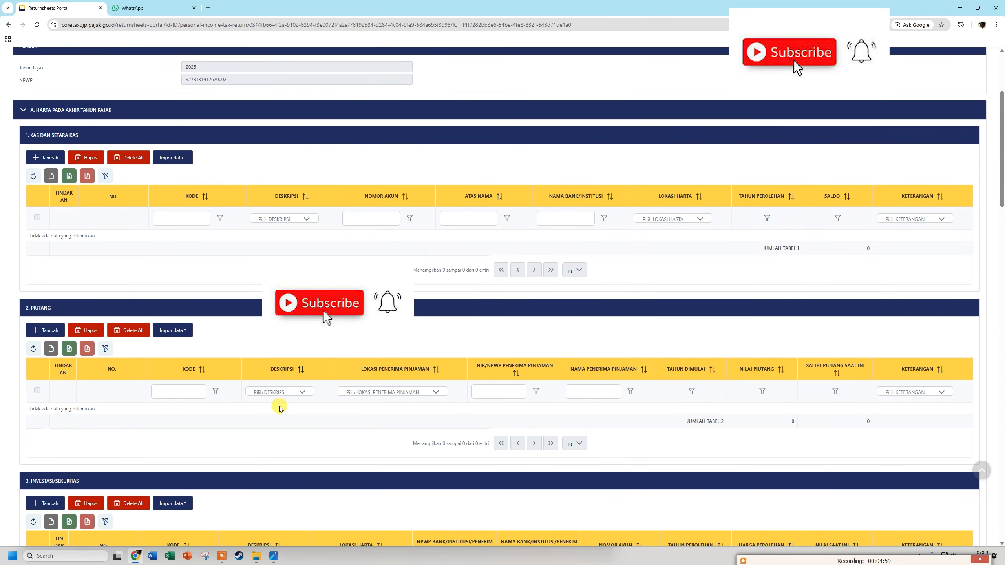
scroll(279, 406, down, 3)
scroll(279, 406, up, 3)
scroll(279, 406, up, 5)
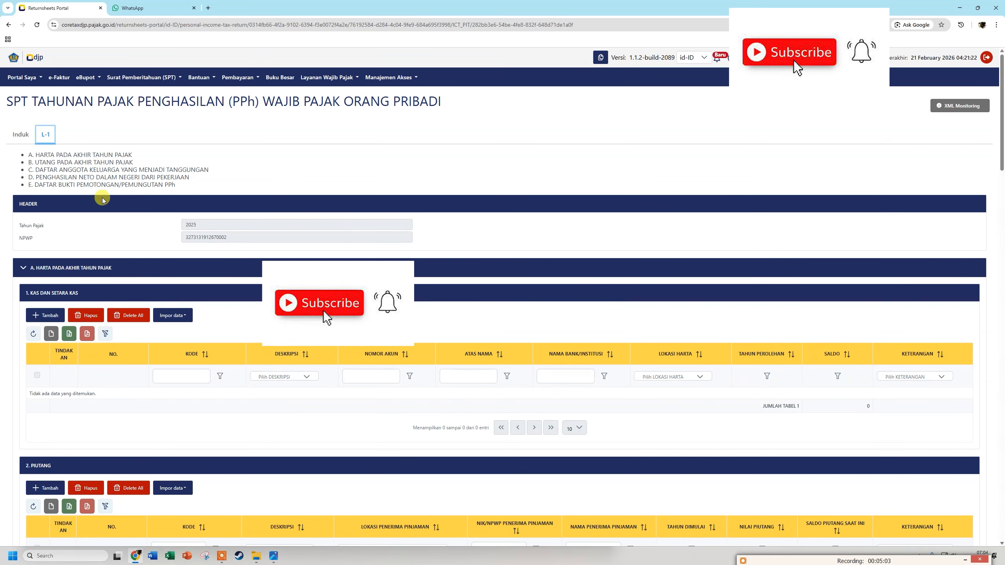
Step: Run Posting SPT from the Induk form to load the taxpayer's recorded tax data into the return
click(21, 135)
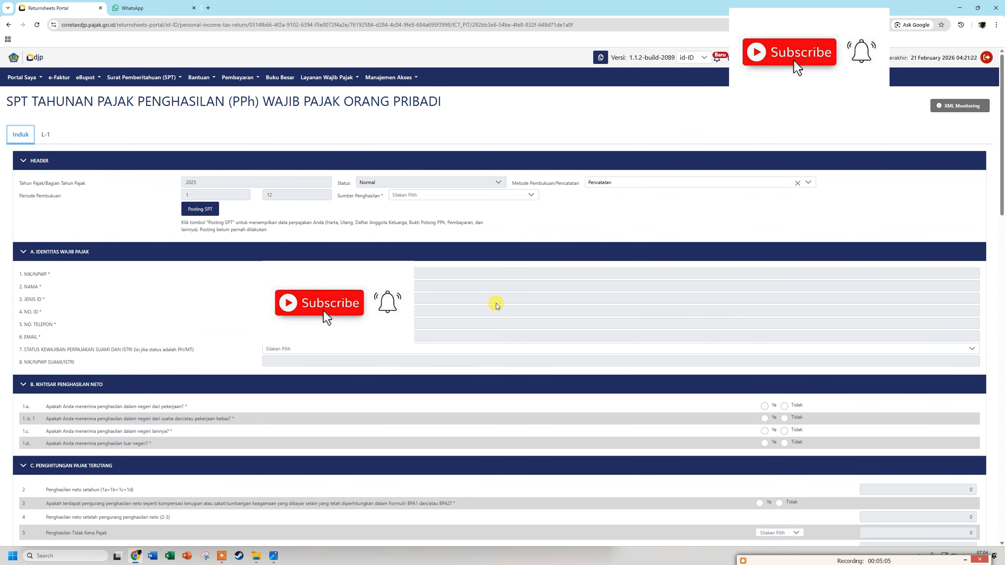
click(205, 209)
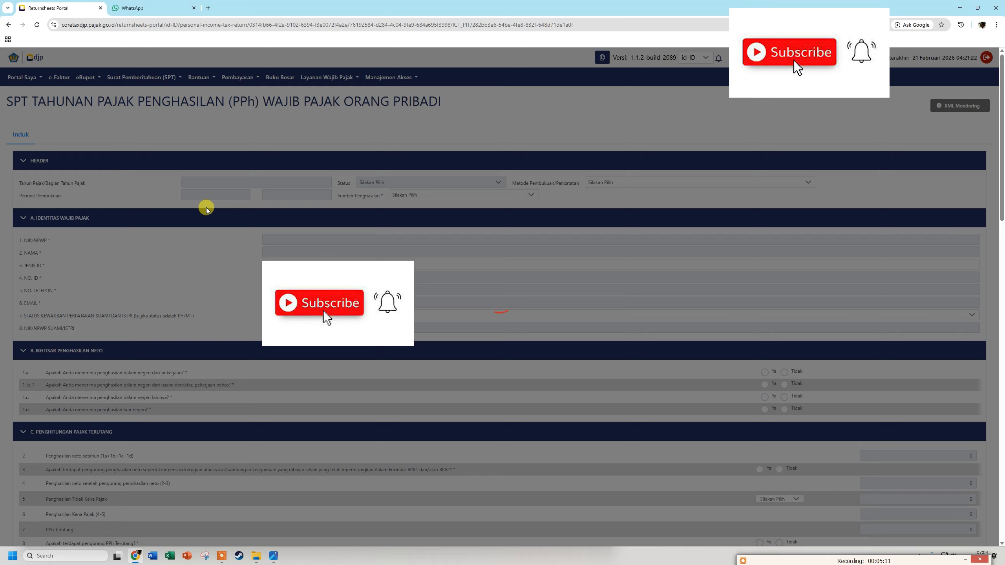
scroll(554, 279, down, 3)
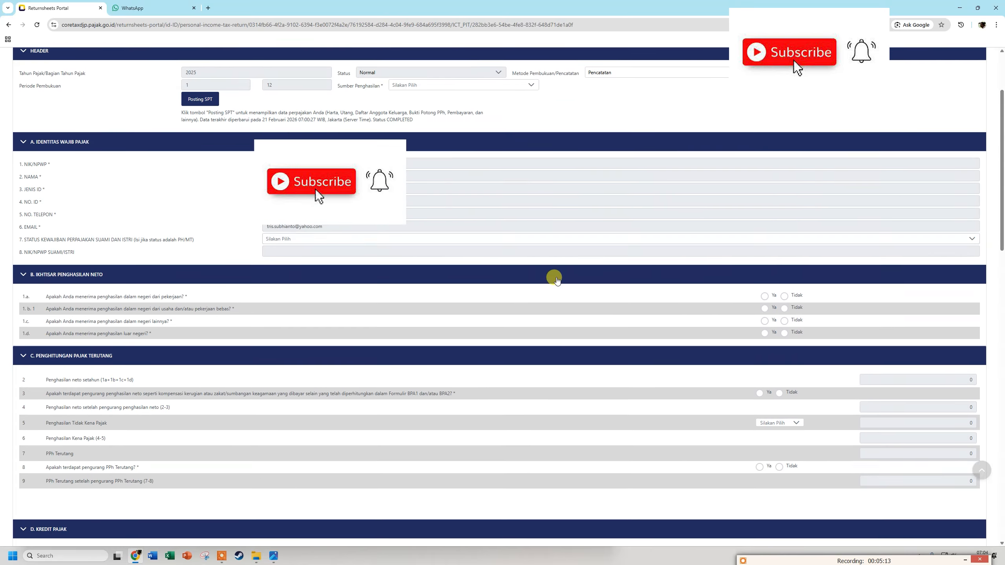
scroll(251, 231, up, 3)
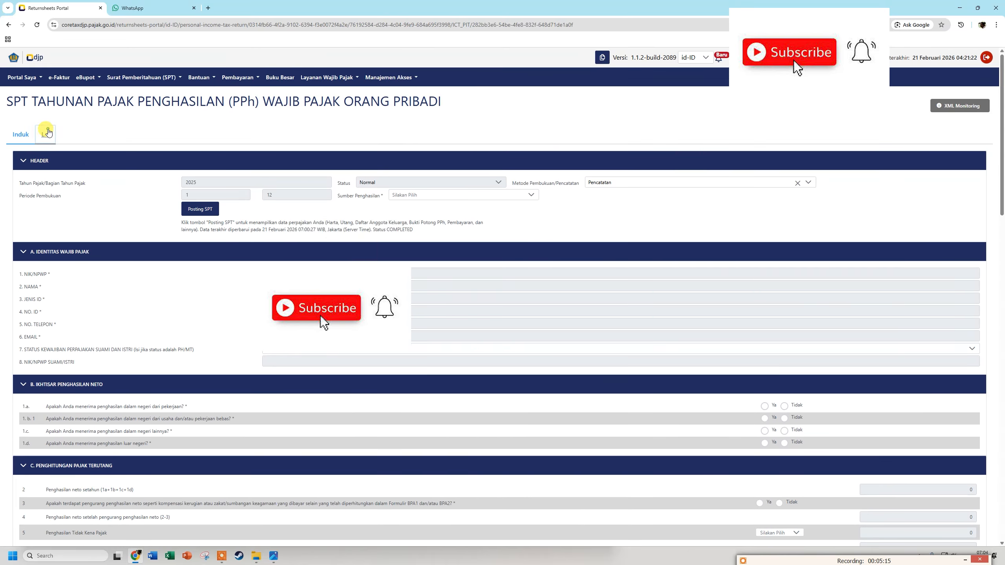
Step: Examine the L-1 attachment's asset tables, including cash, receivables, investments and movable property, after posting the SPT data
click(46, 134)
scroll(224, 256, down, 5)
scroll(225, 257, down, 15)
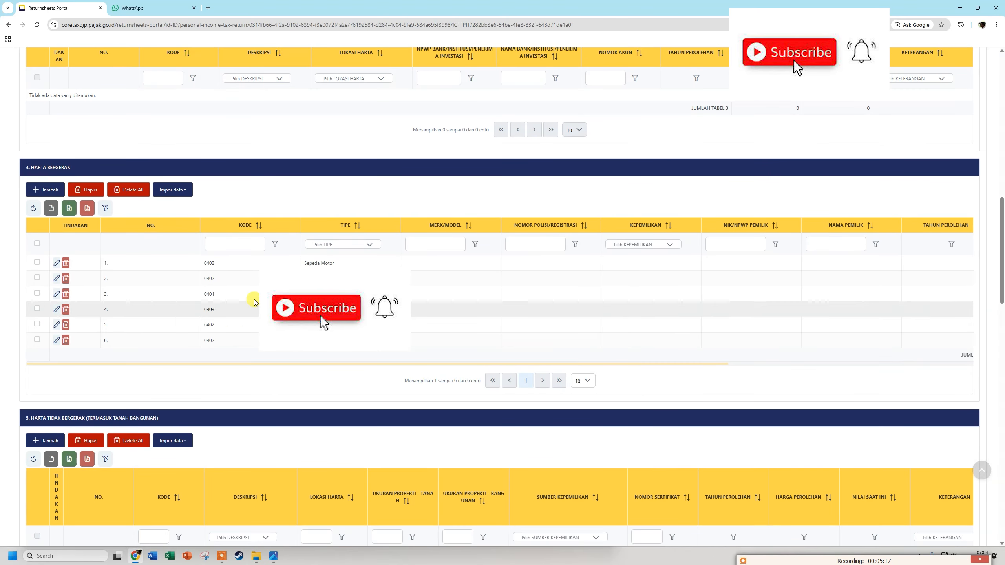
scroll(218, 332, down, 3)
scroll(215, 325, up, 20)
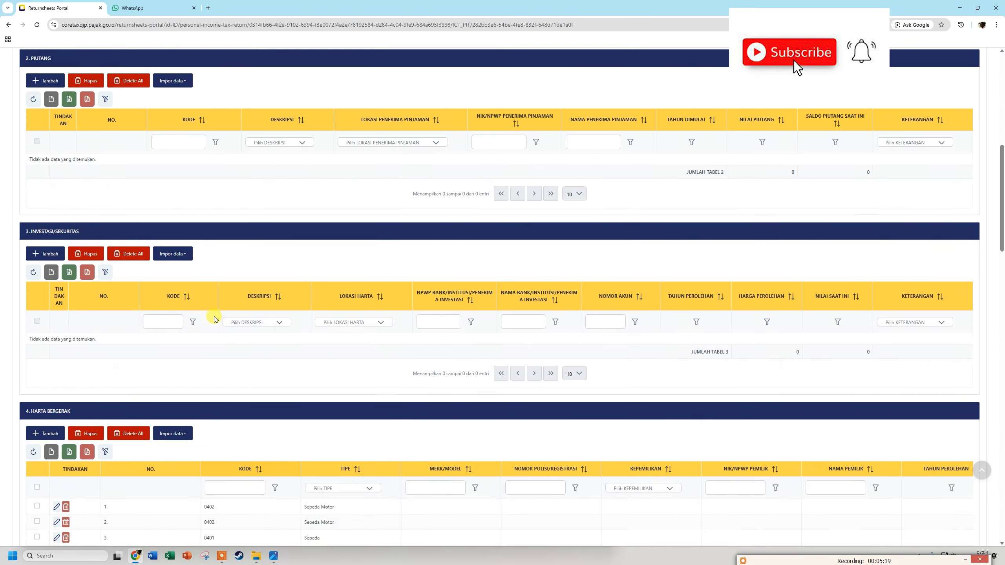
scroll(215, 300, up, 3)
scroll(241, 294, down, 5)
scroll(241, 294, up, 5)
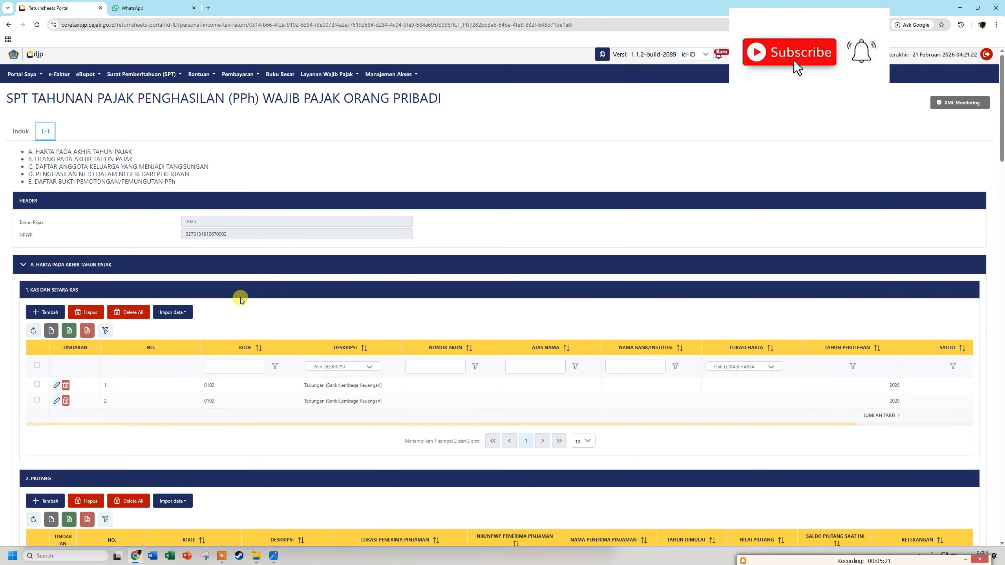
Step: In section B of the Induk form, answer Ya to 1.a on employment income and Tidak to 1.b.1, 1.c and 1.d
click(22, 134)
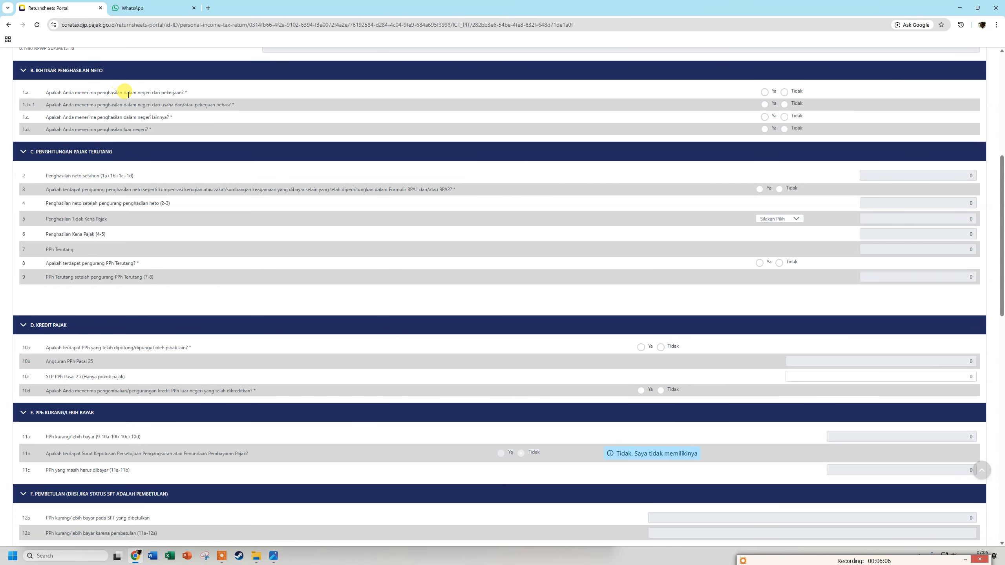
click(762, 93)
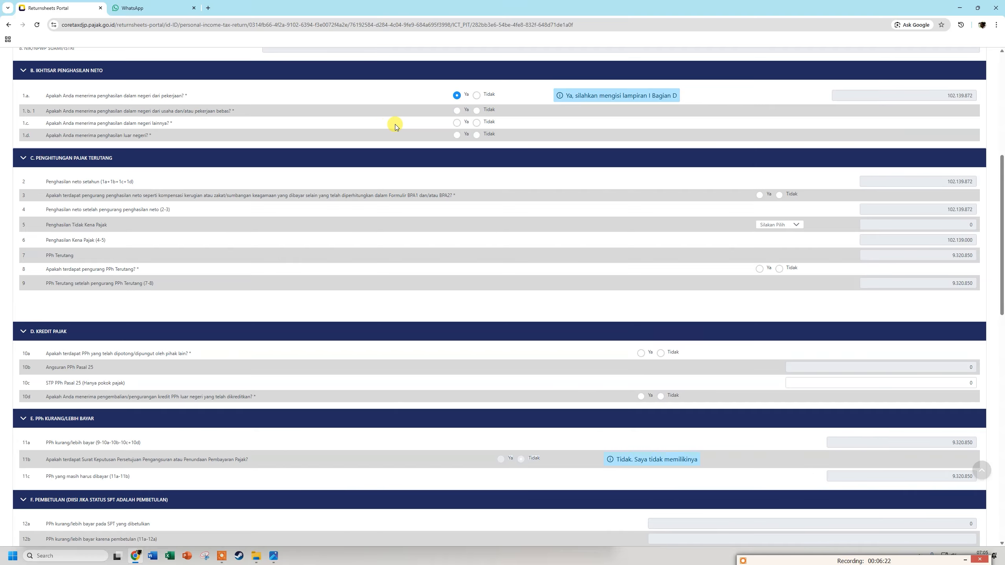
click(480, 113)
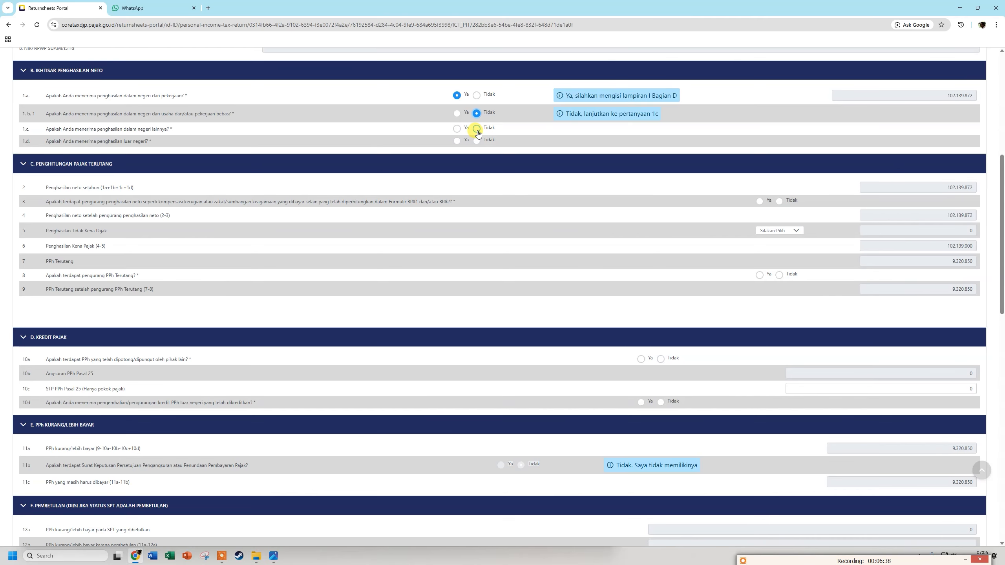
click(458, 113)
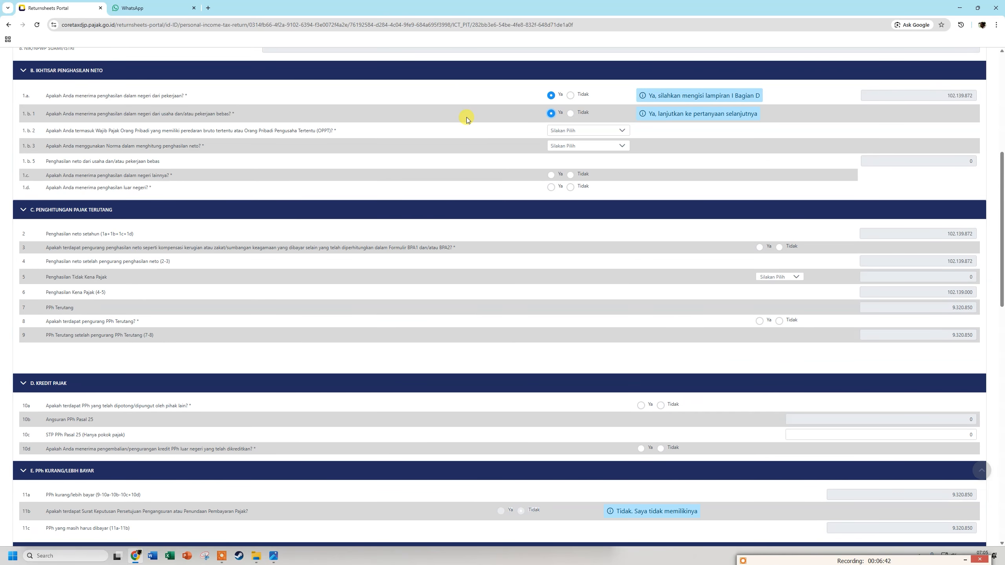
click(570, 114)
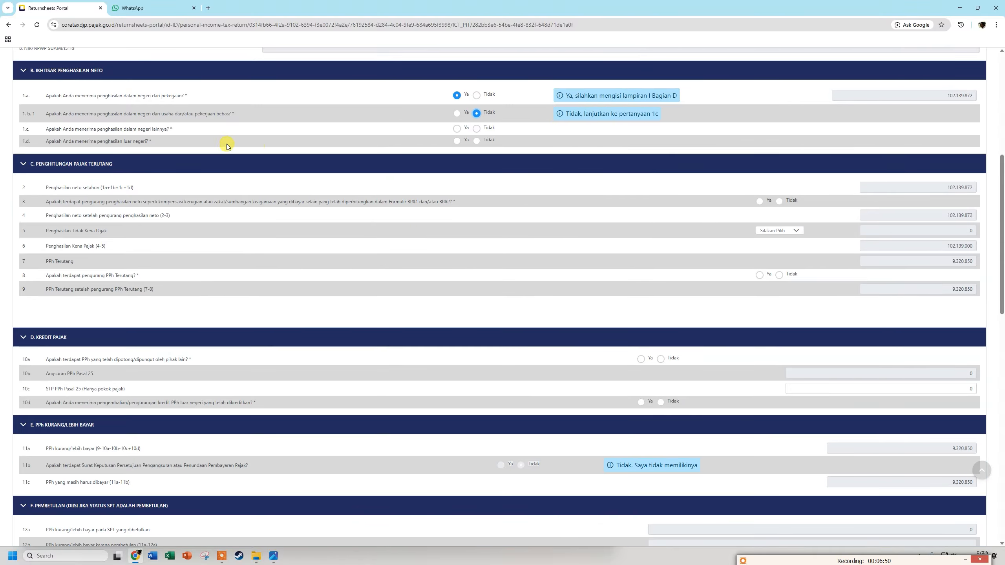
click(477, 131)
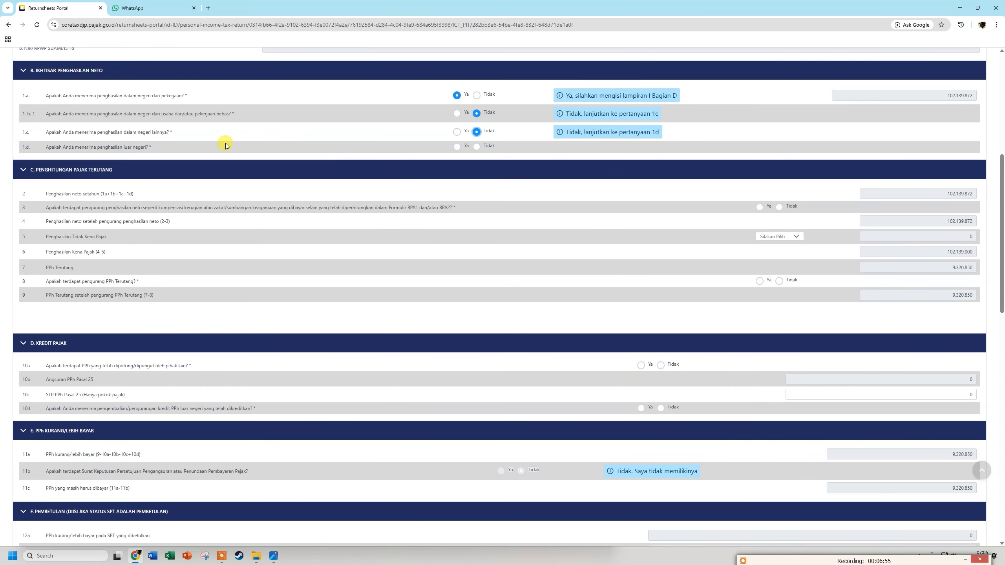
click(478, 147)
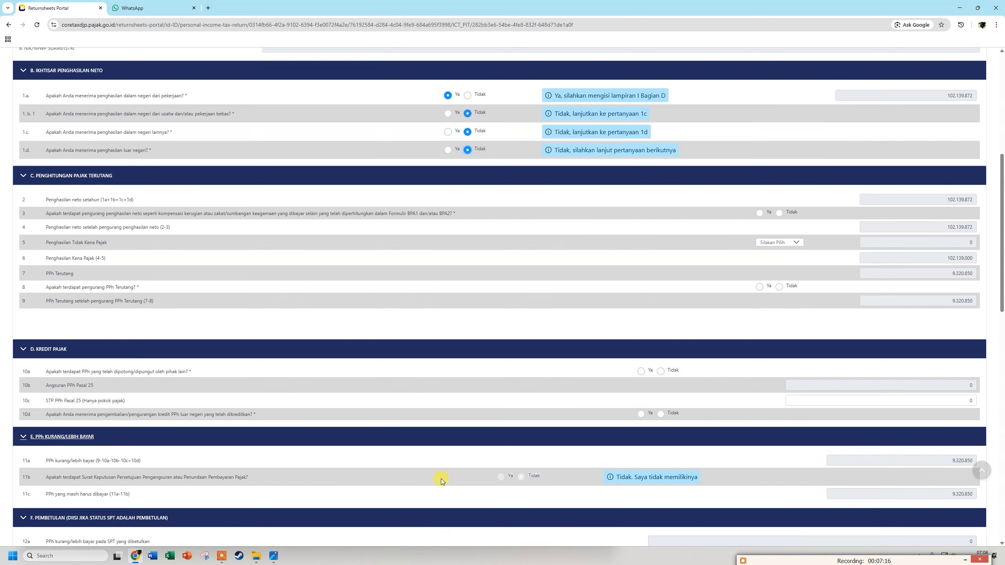
Step: Check the PTKP status on the BPA2 slip, set Penghasilan Tidak Kena Pajak to K/0 and answer Tidak to question 8
click(273, 556)
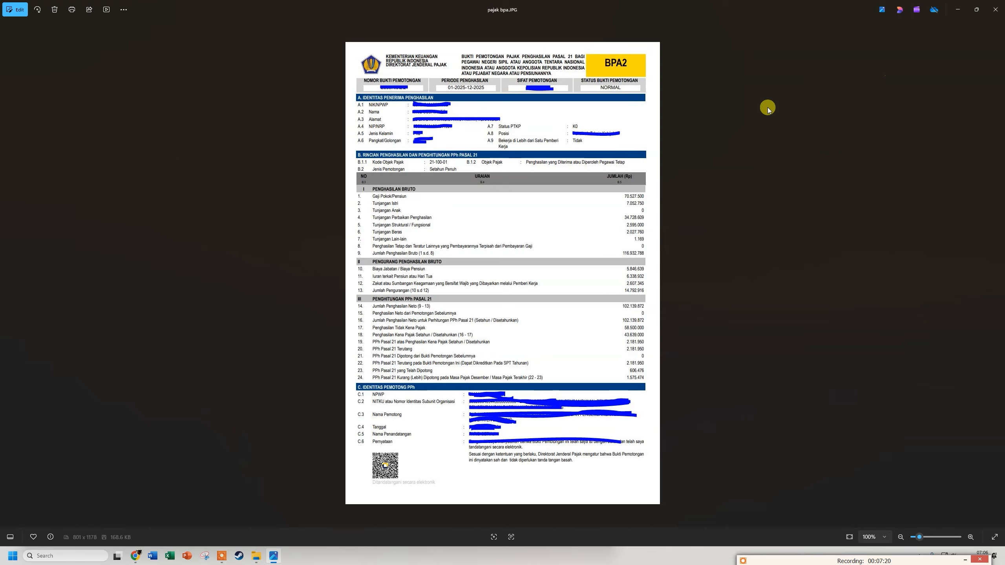
click(958, 9)
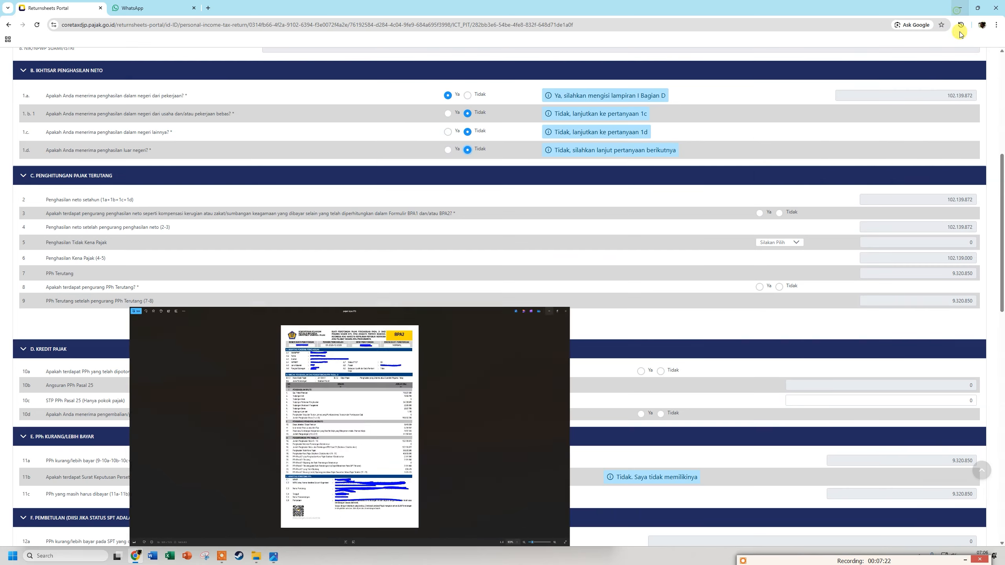
click(791, 243)
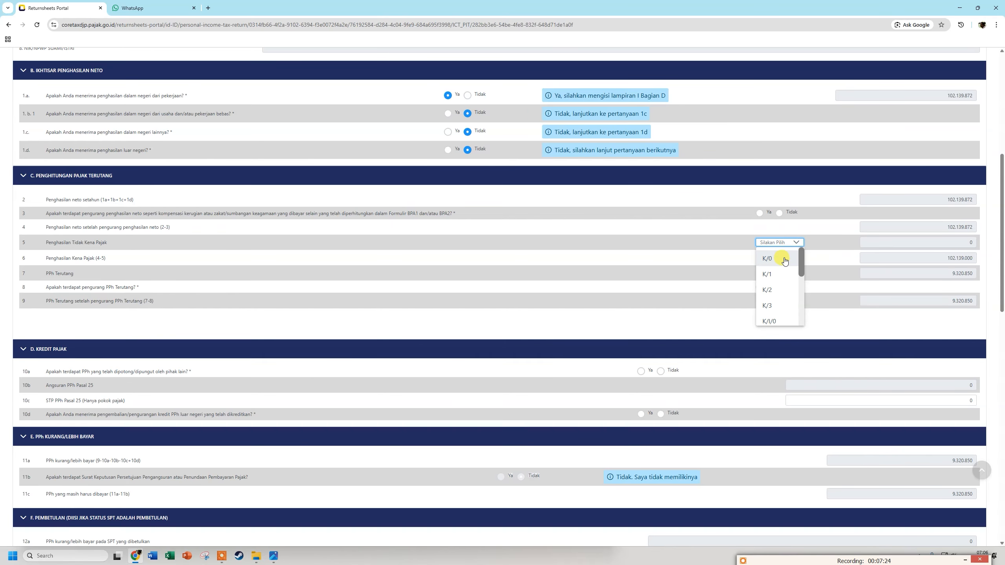
click(769, 258)
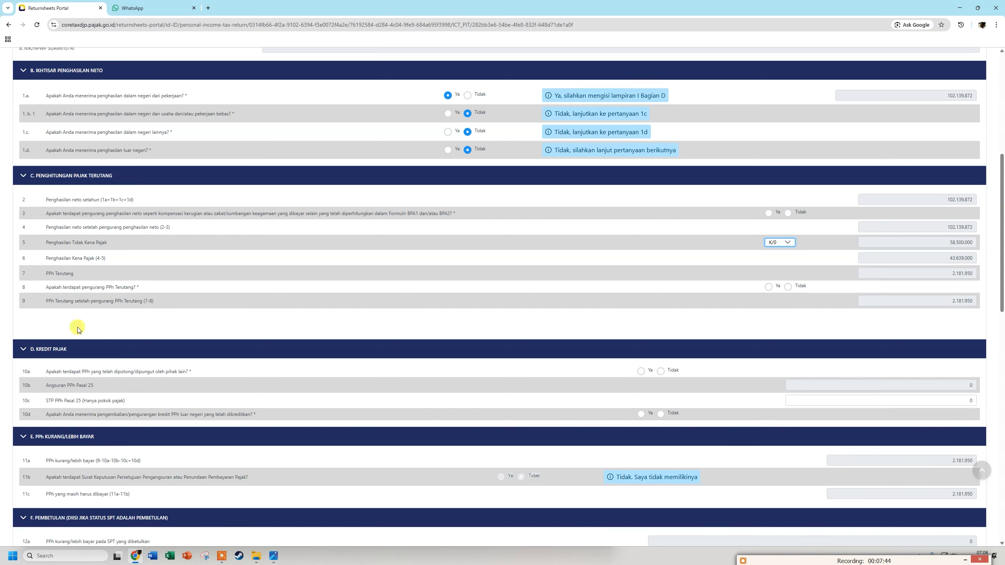
click(788, 286)
Step: Answer Ya to question 10a on PPh withheld or collected by other parties in the Kredit Pajak section
scroll(648, 270, down, 3)
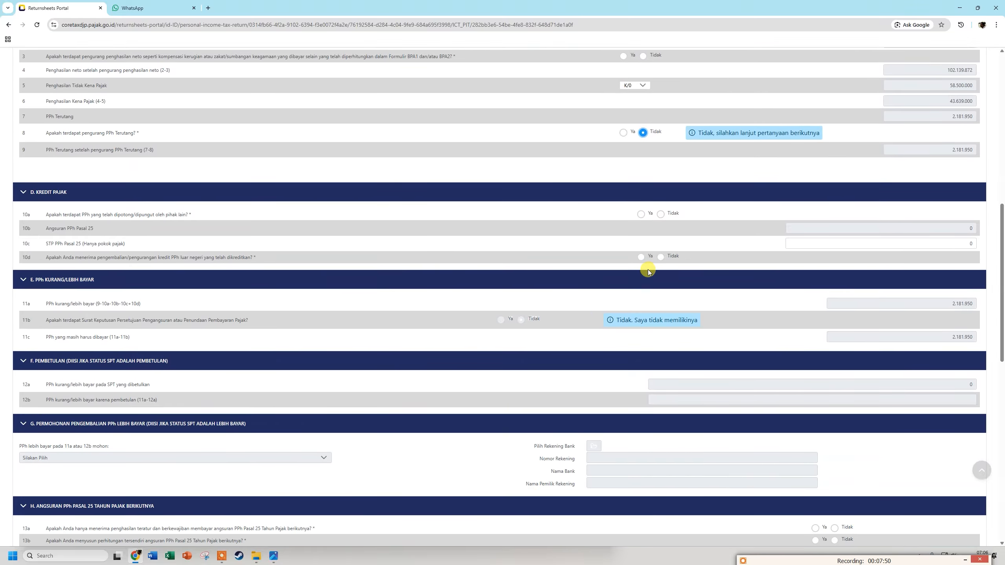
click(660, 214)
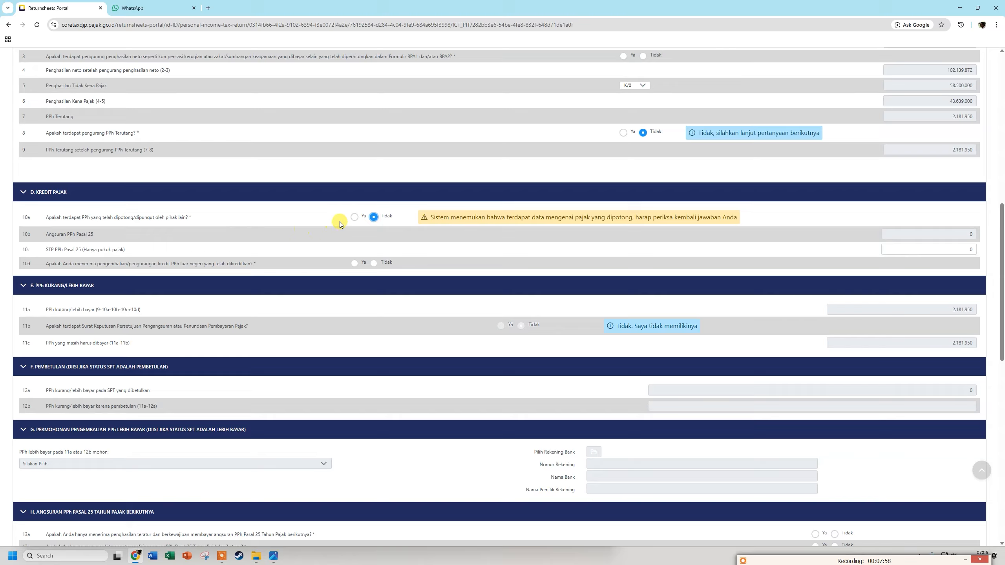
click(355, 217)
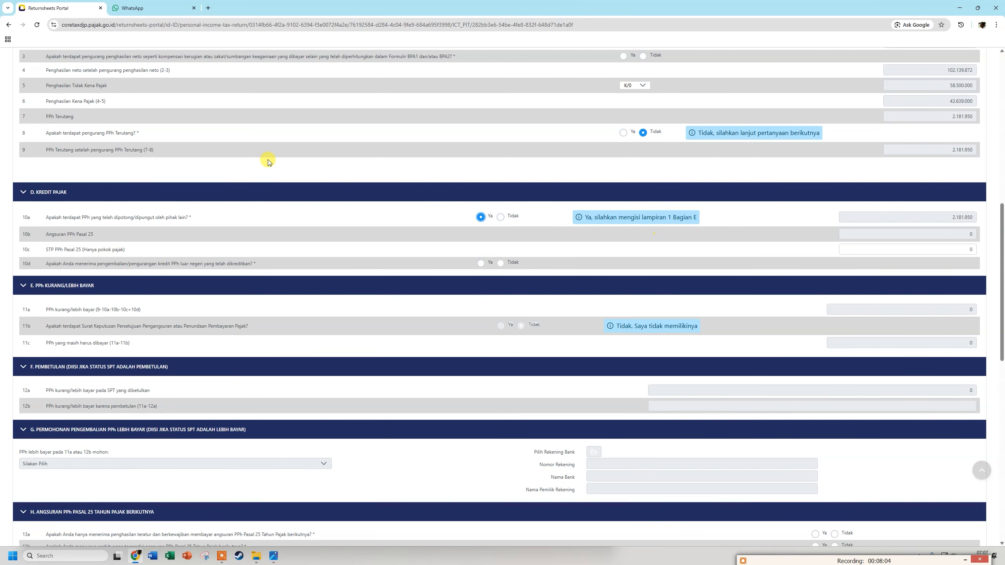
Step: Review the employment net income and PPh withholding slip tables in L-1 sections D and E, and return to the Induk form
scroll(309, 168, up, 12)
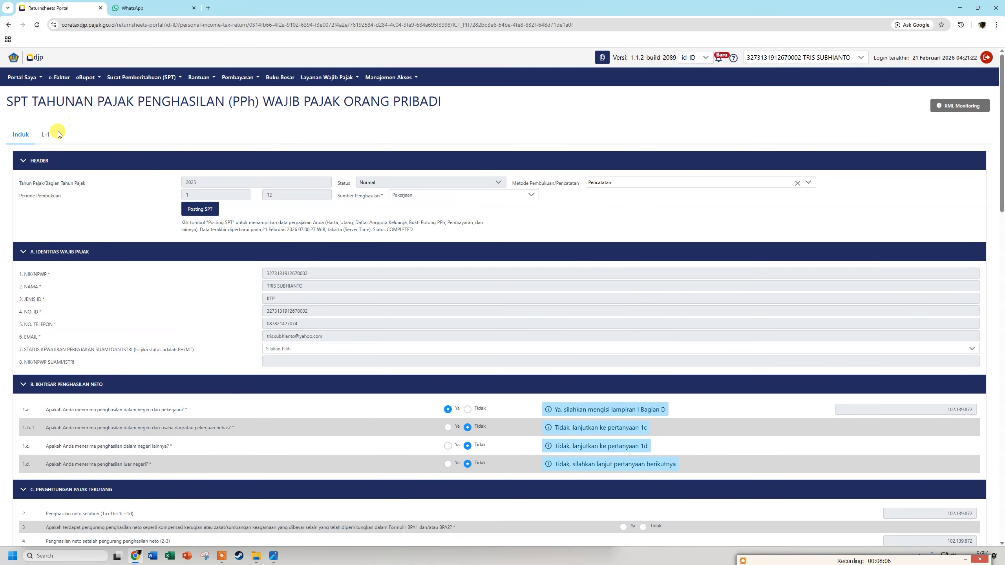
click(57, 134)
scroll(162, 216, down, 15)
scroll(164, 217, down, 15)
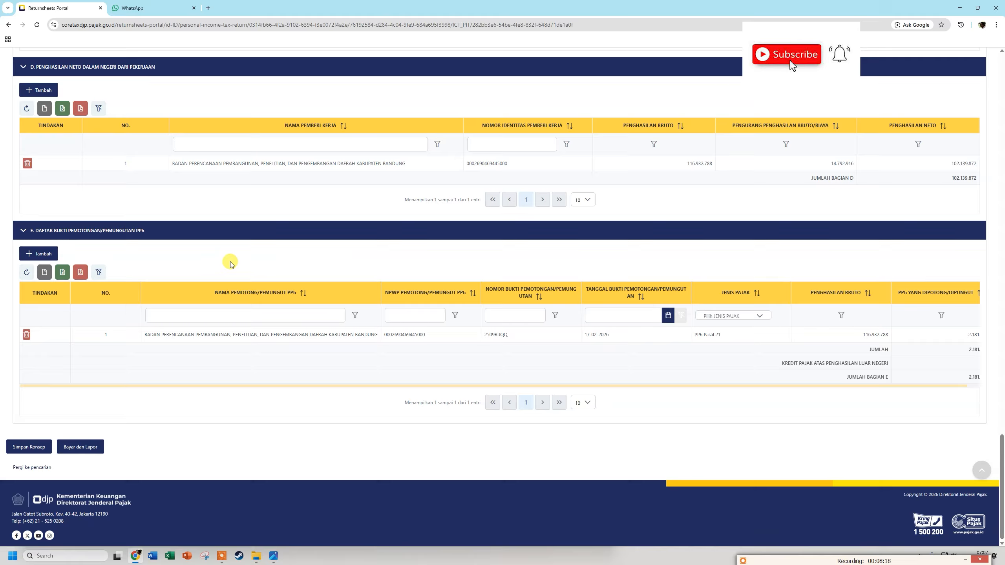
scroll(232, 271, up, 20)
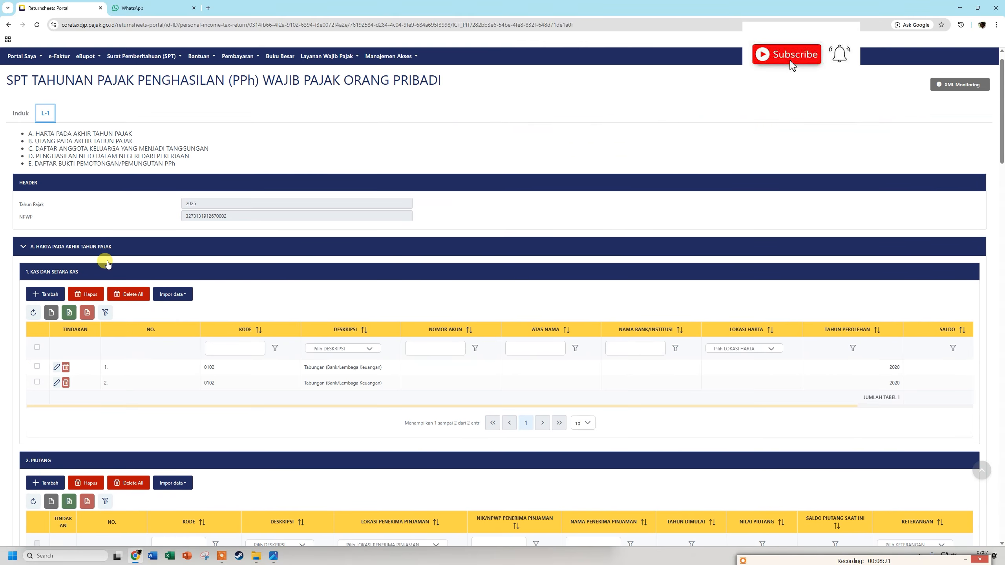
scroll(67, 214, up, 1)
click(20, 130)
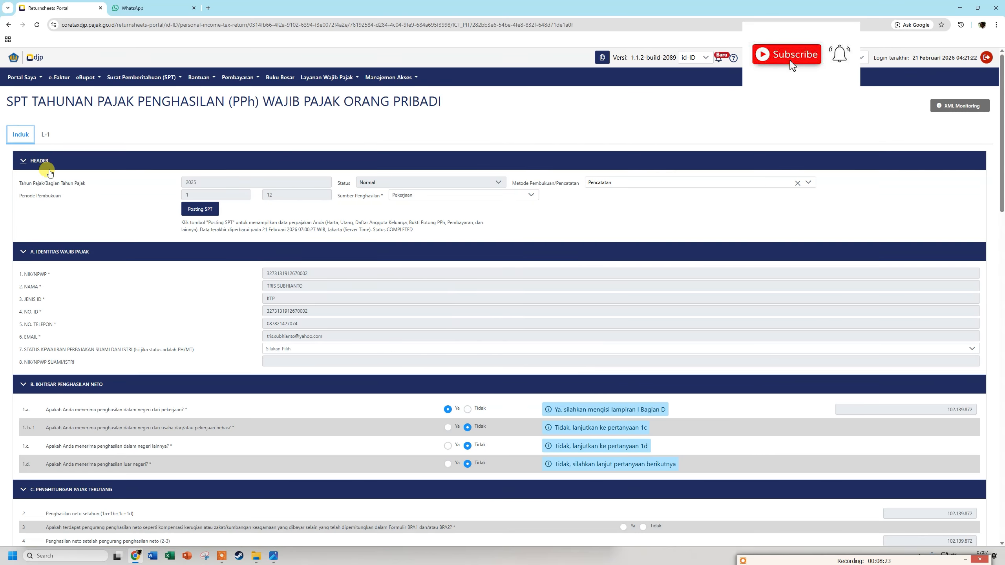
Step: Answer Tidak to question 10d on refunds or reductions of credited foreign PPh
scroll(291, 329, down, 3)
scroll(291, 328, down, 8)
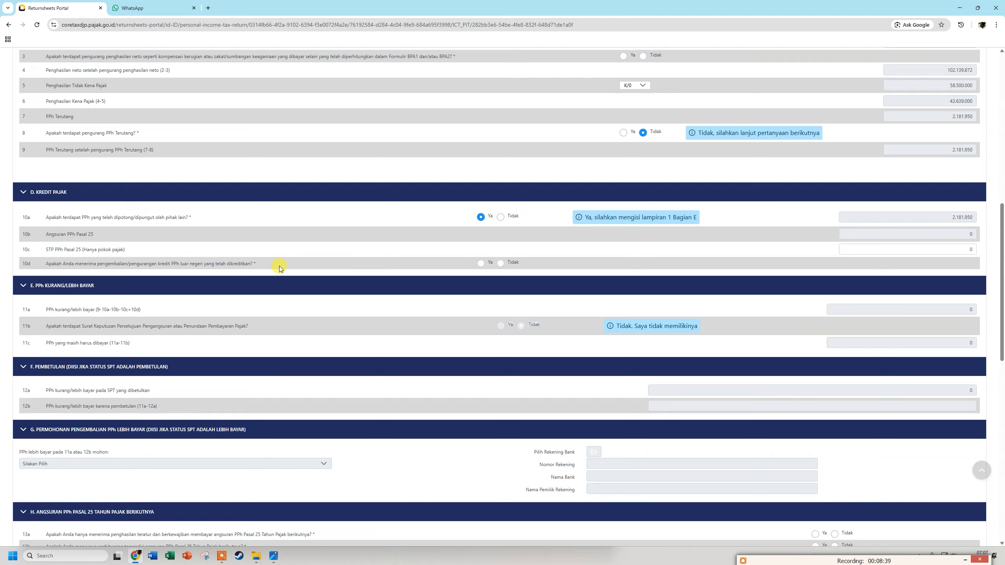
click(501, 263)
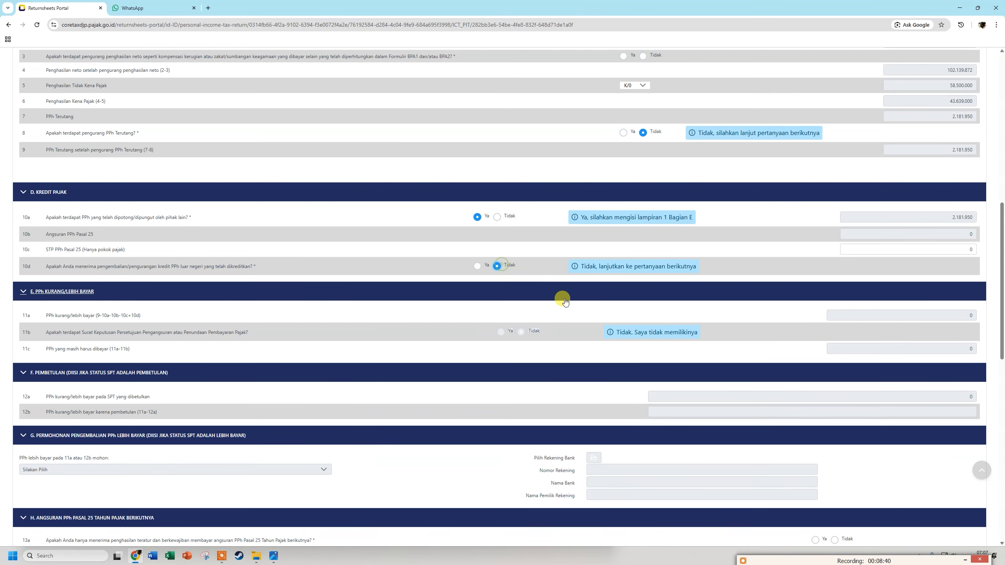
Step: Answer Tidak to questions 13a, 13b and 13c on next year's PPh Pasal 25 instalments in section H
scroll(566, 299, down, 3)
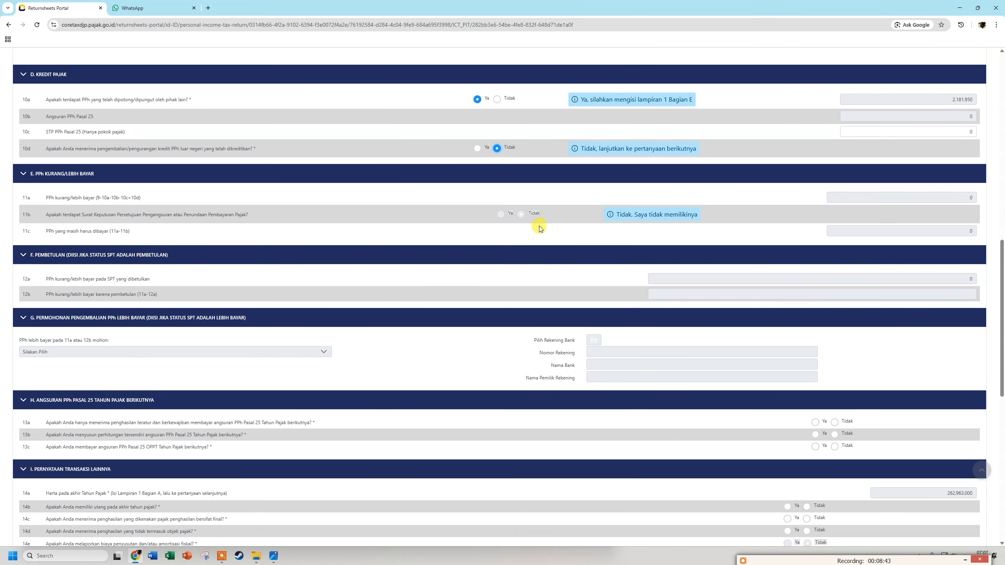
scroll(574, 251, down, 2)
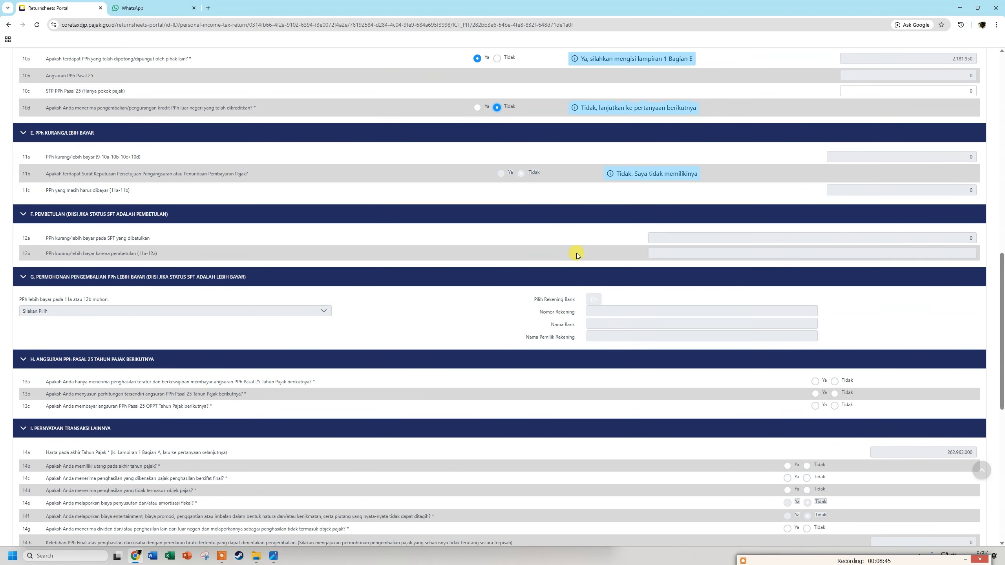
scroll(570, 257, down, 1)
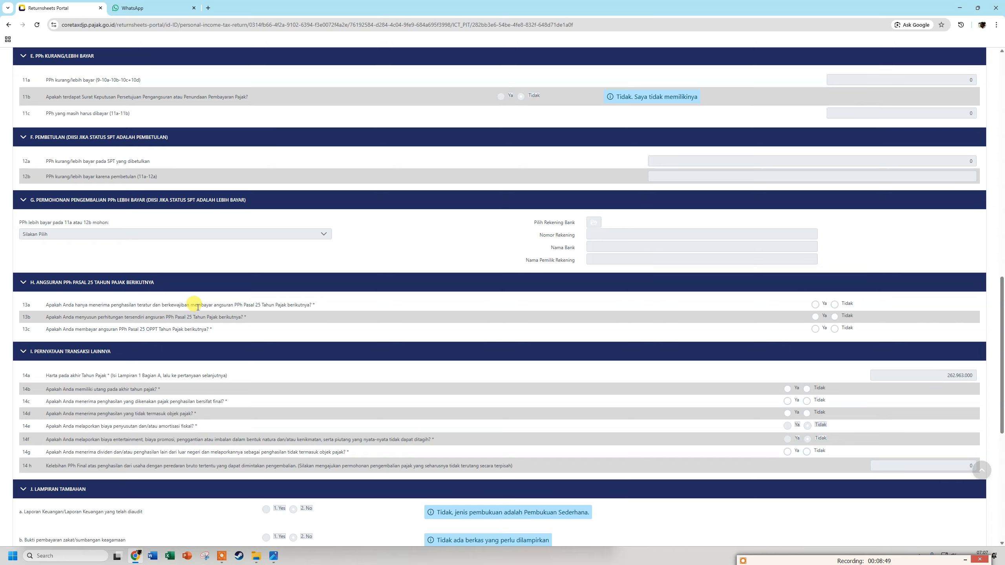
click(835, 305)
click(613, 324)
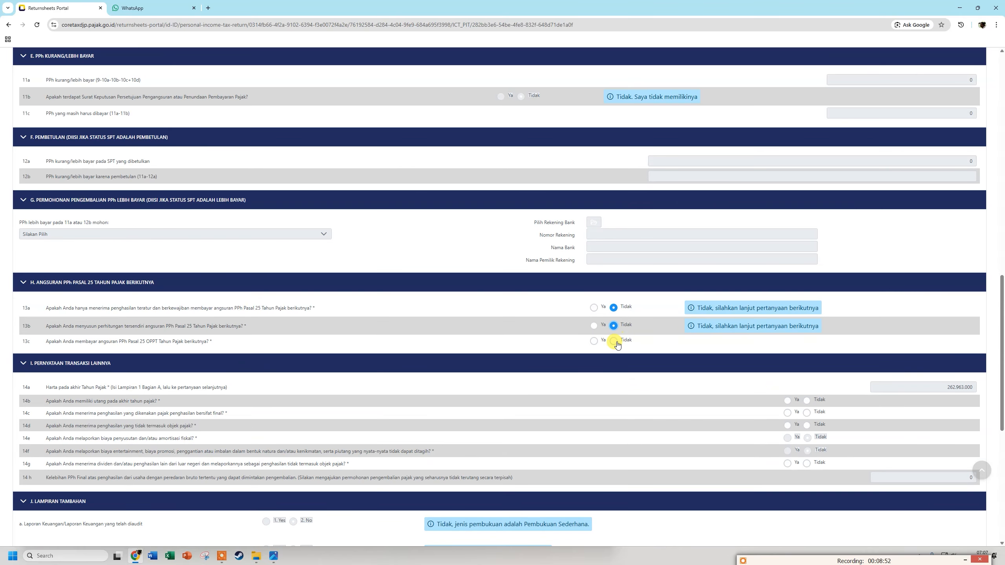
click(613, 341)
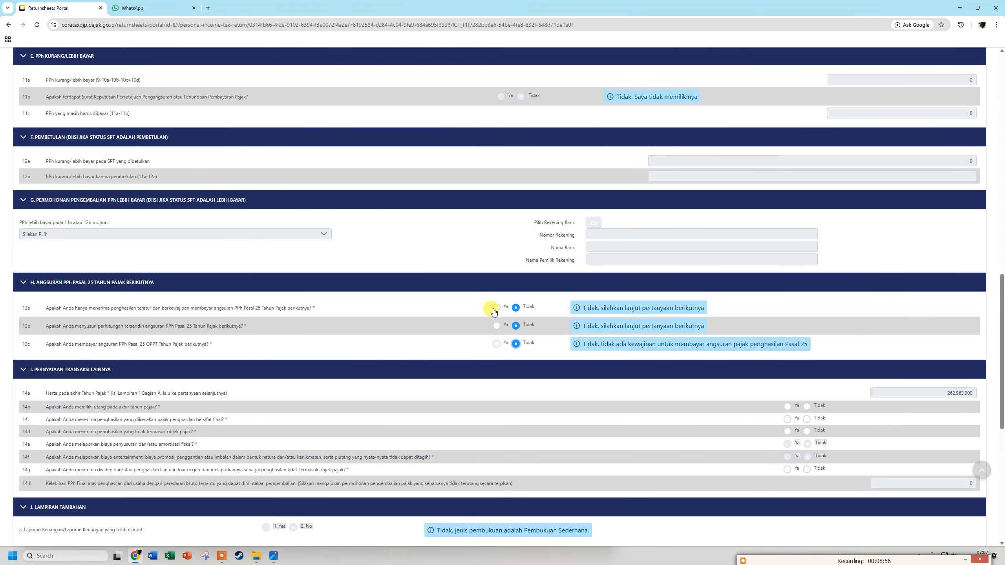
Step: Try Tidak for question 10a on withheld PPh and switch the answer back to Ya
scroll(491, 303, up, 5)
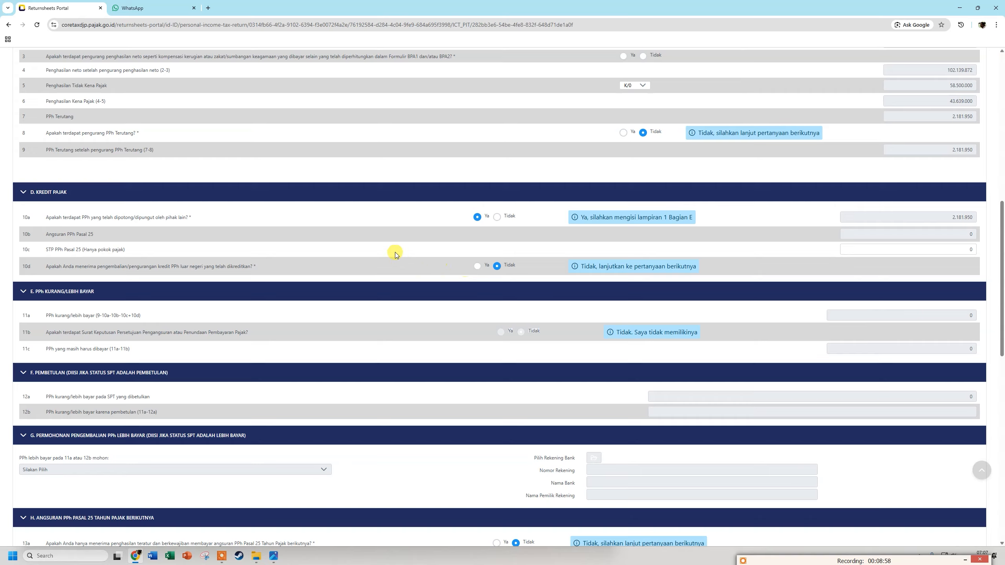
click(497, 217)
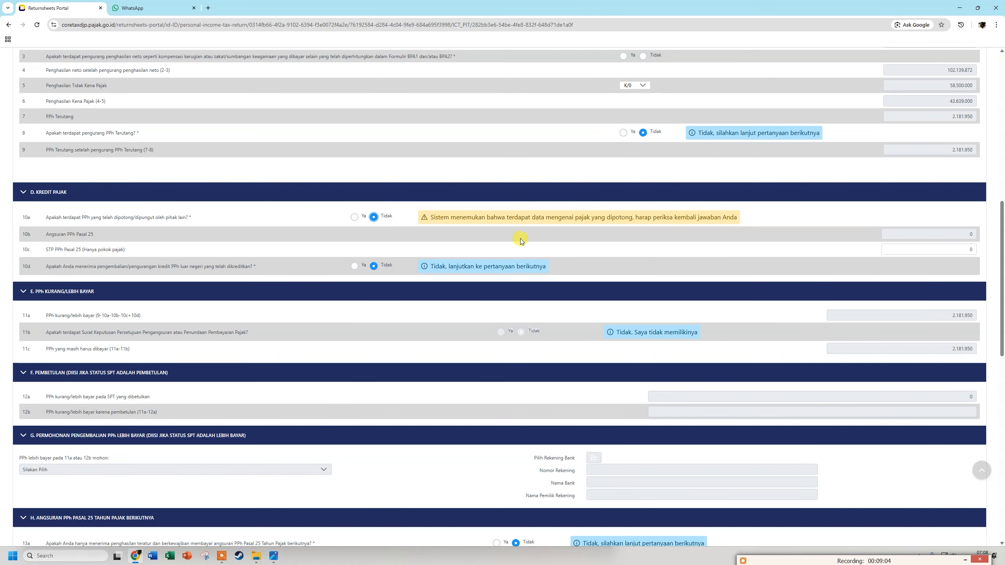
click(354, 218)
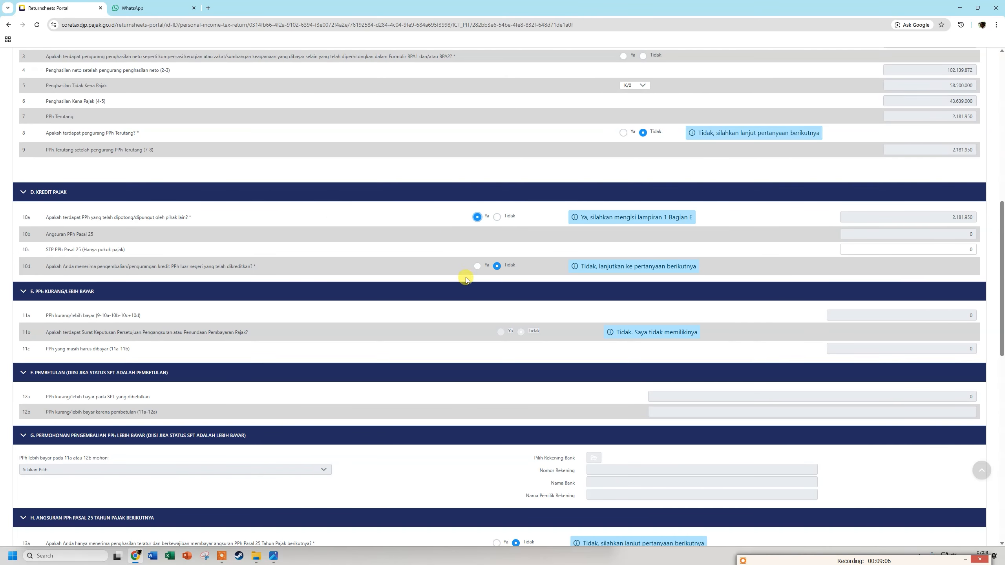
Step: In section I, answer Tidak to 14b on year-end debts, 14c on final-taxed income and 14d on non-taxable income
scroll(433, 254, down, 7)
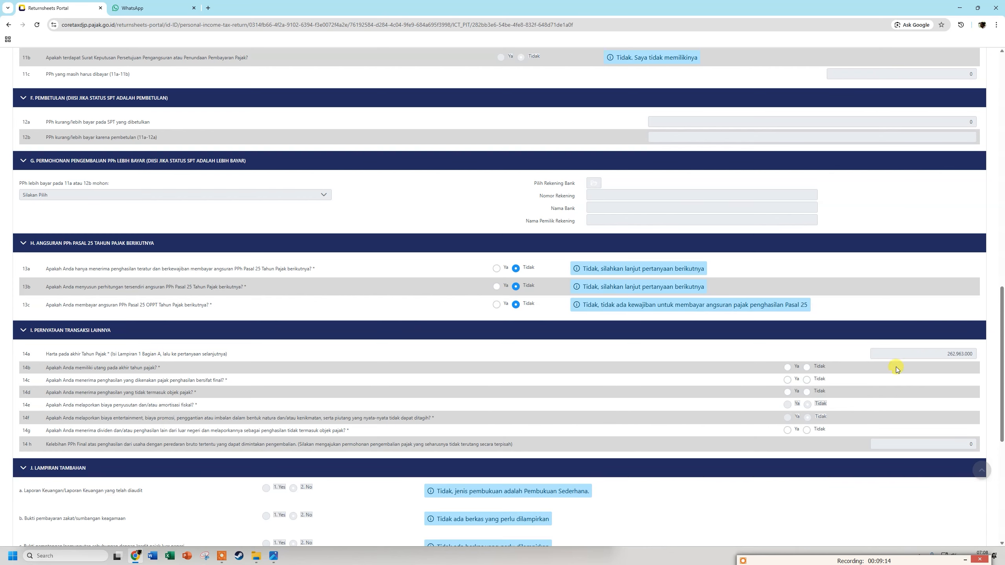
click(807, 367)
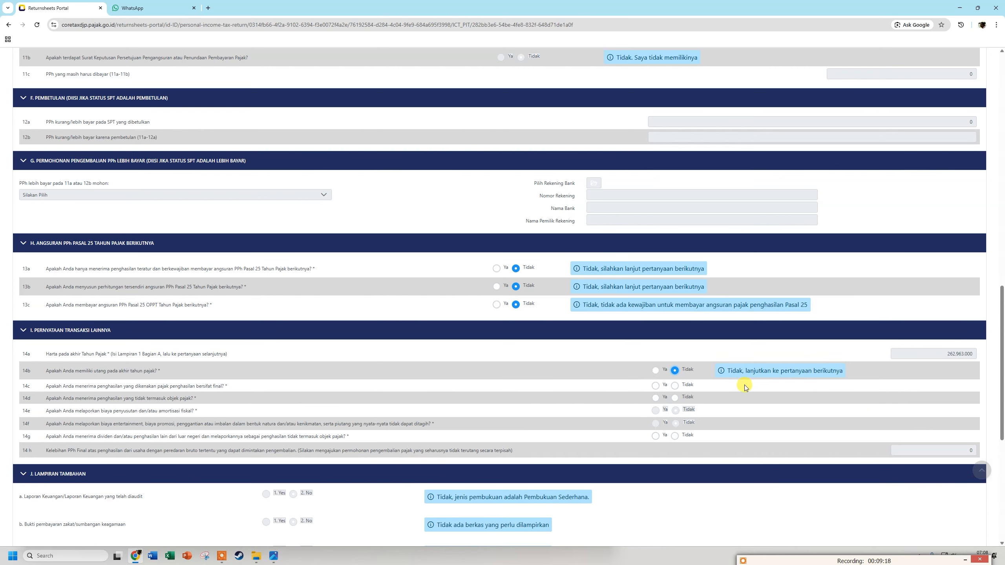
click(675, 386)
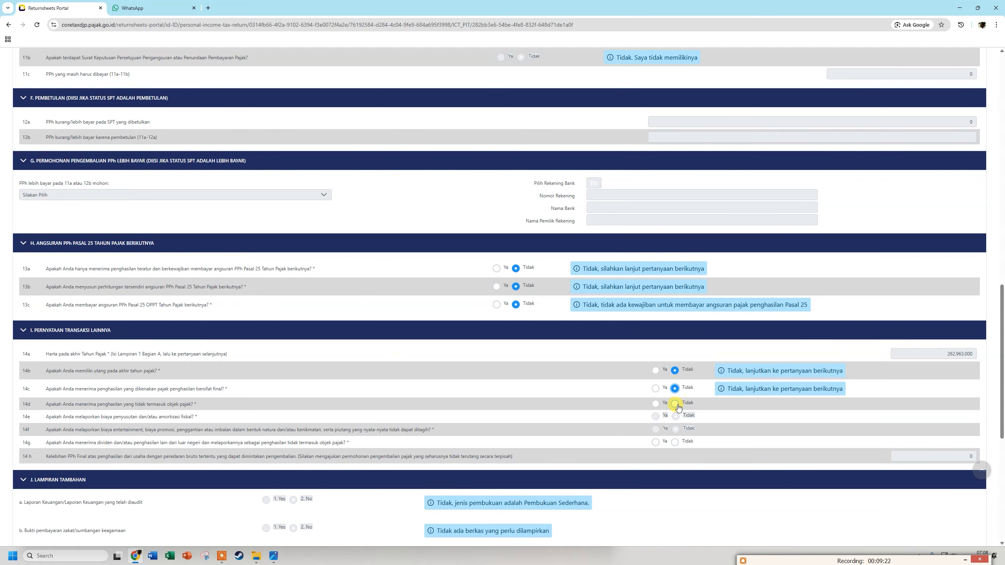
click(674, 404)
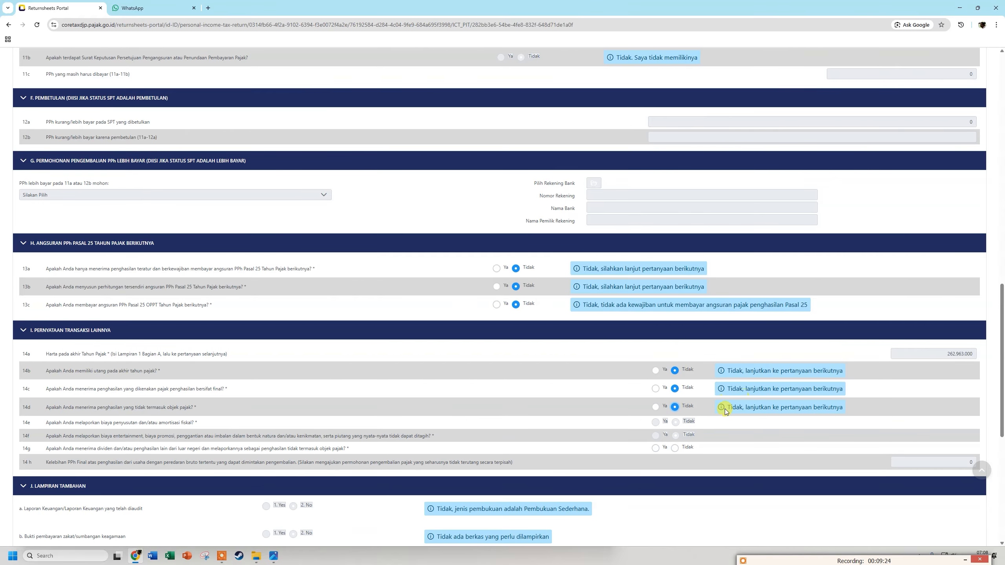
Step: Answer Tidak to question 14g on dividends or other foreign income reported as non-taxable in section I
click(675, 449)
scroll(731, 402, down, 3)
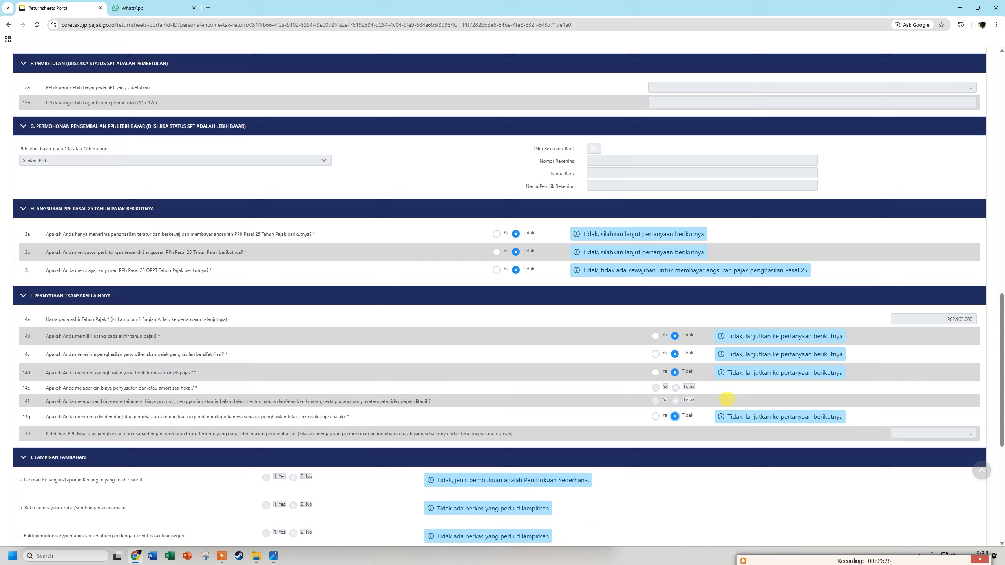
scroll(730, 404, down, 4)
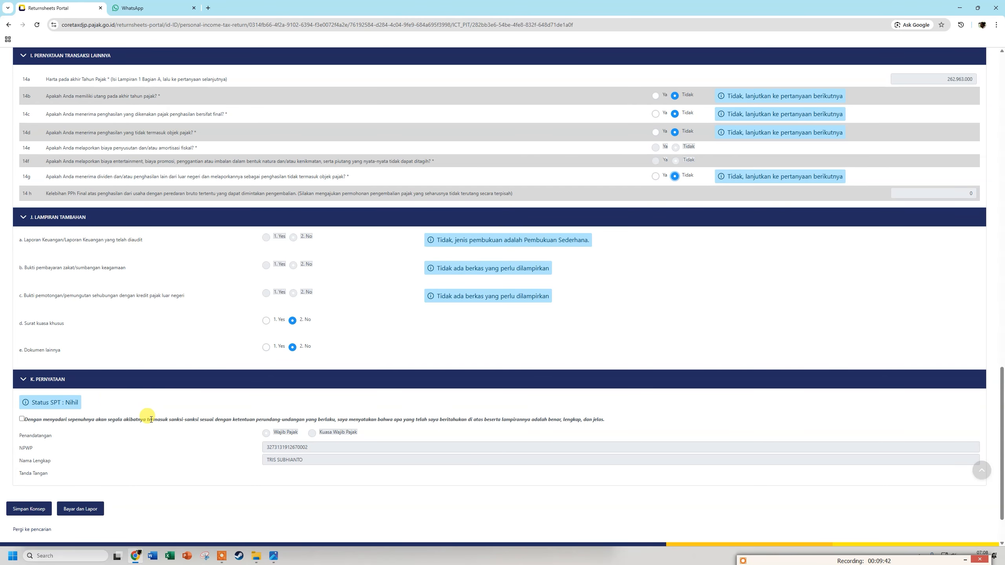
Step: Review the L-1 attachment's year-end assets, from cash and receivables to other assets, plus the asset summary and debts
scroll(151, 420, up, 20)
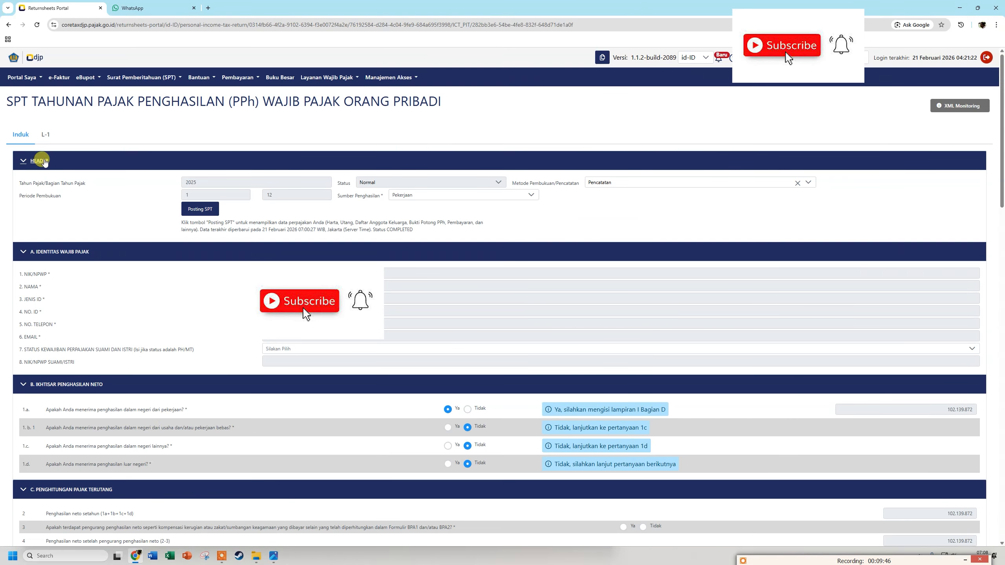
click(46, 135)
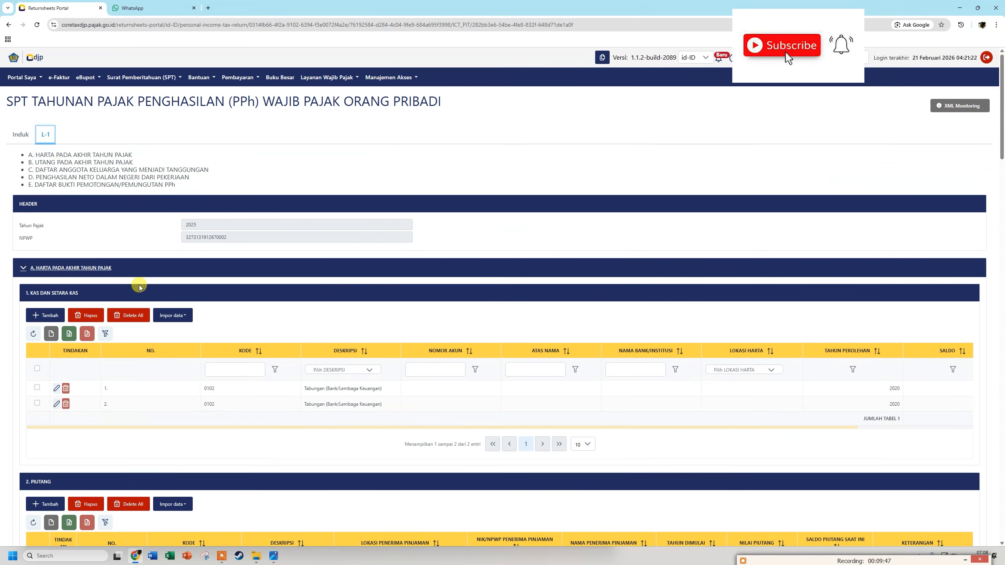
scroll(135, 277, down, 5)
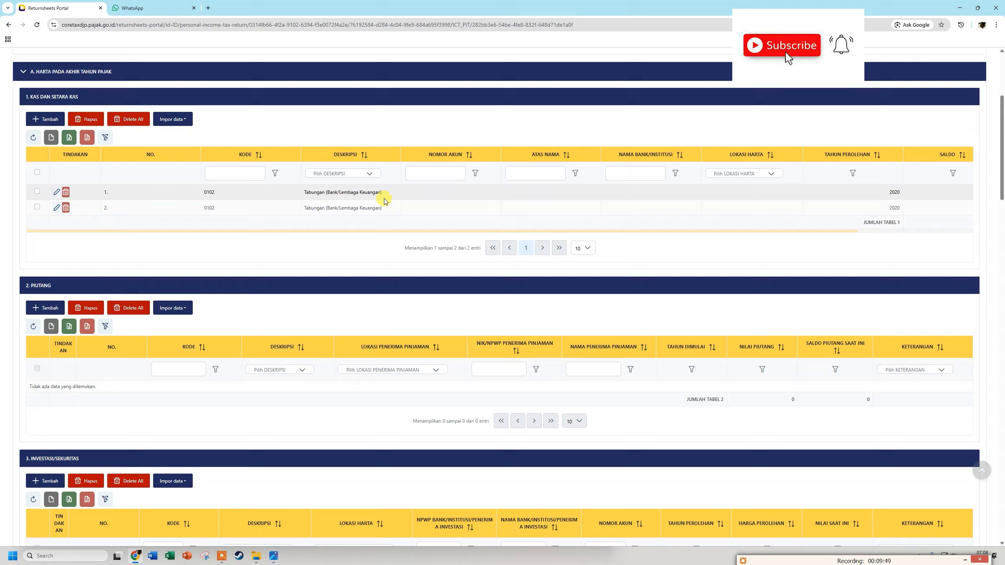
scroll(253, 206, down, 3)
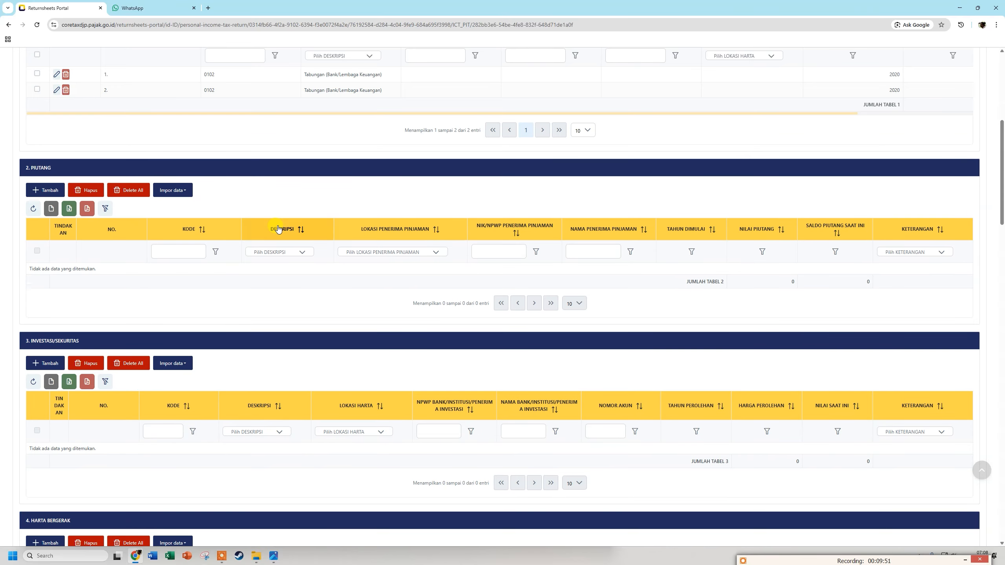
scroll(175, 175, up, 2)
scroll(342, 348, down, 15)
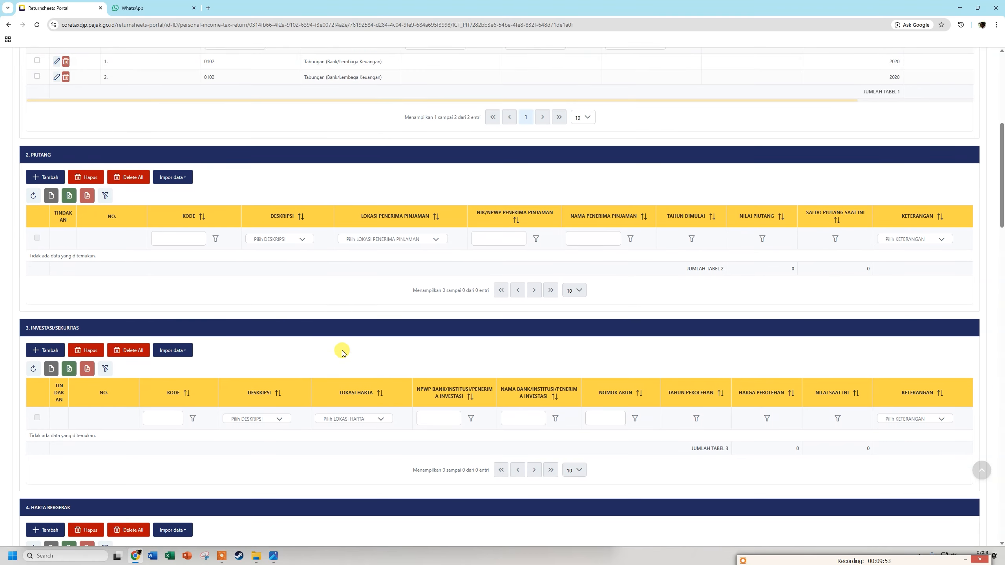
scroll(156, 317, down, 6)
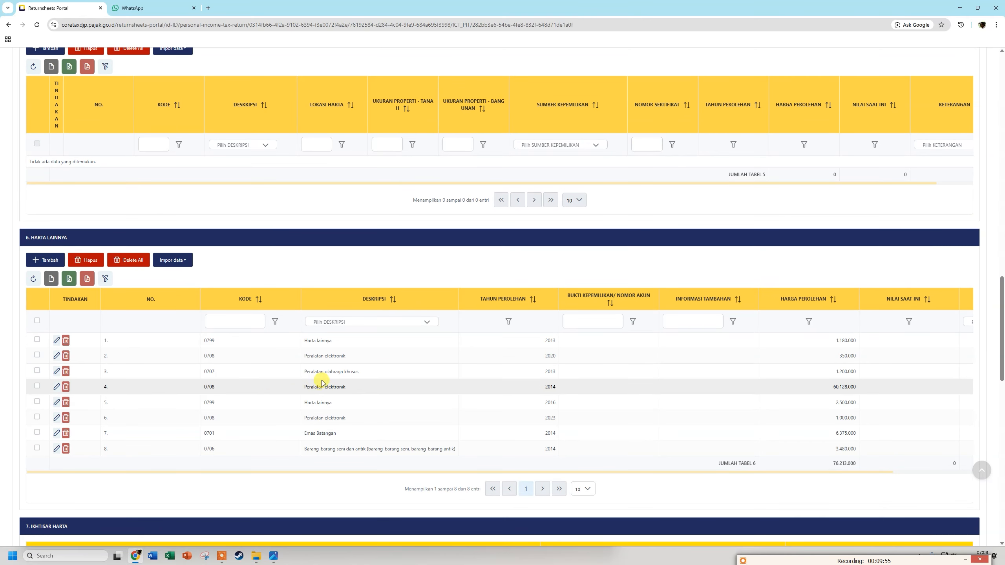
scroll(253, 298, down, 4)
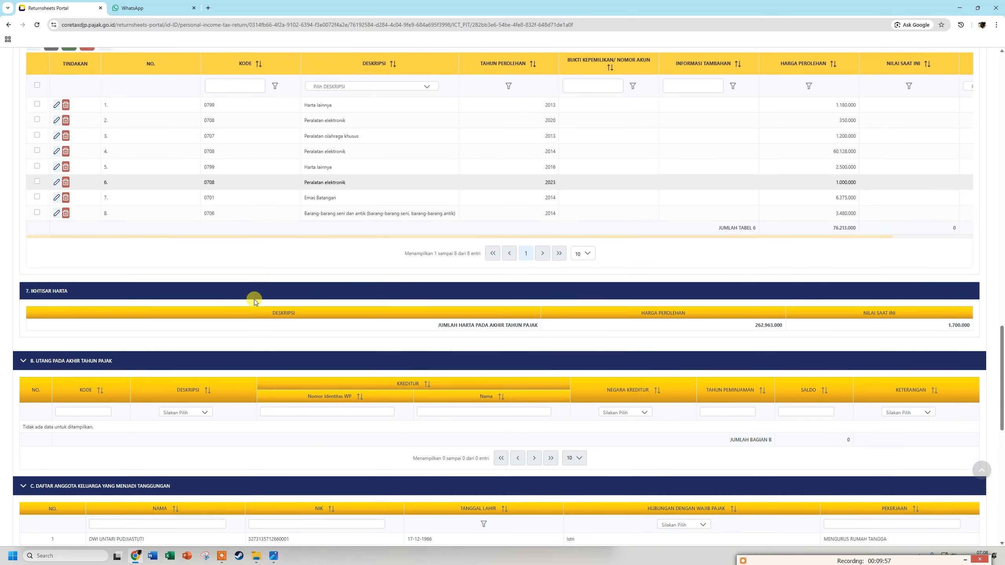
scroll(237, 253, up, 3)
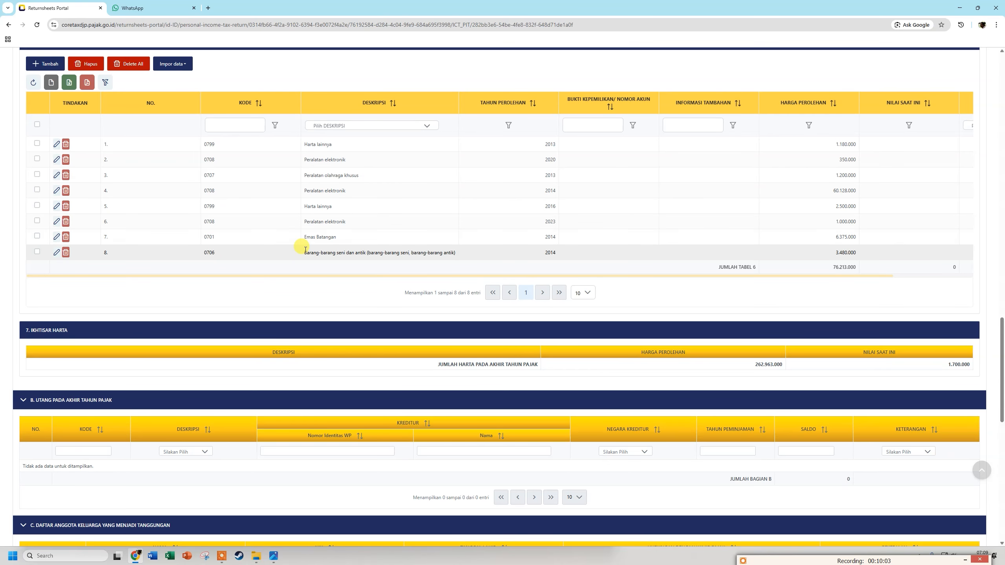
scroll(298, 245, up, 12)
scroll(297, 242, up, 15)
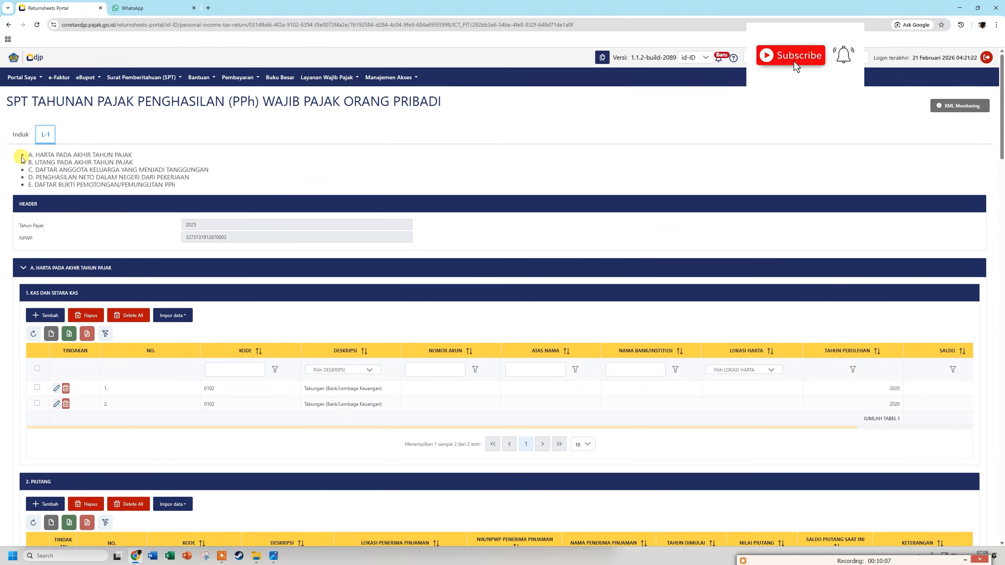
Step: Review the main form's income, tax due and tax credit sections, and examine sections D and E of attachment L-1
click(19, 139)
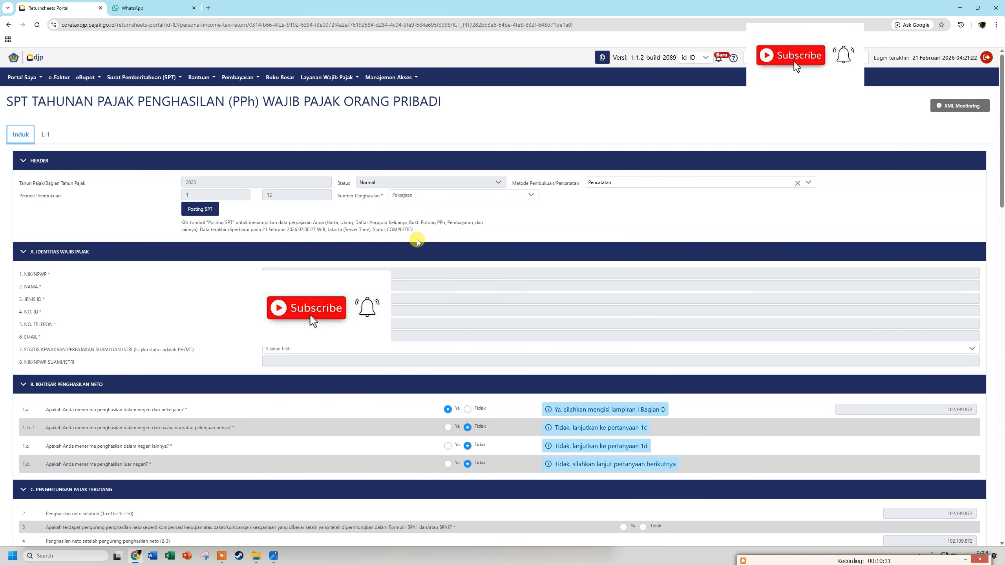
scroll(417, 242, down, 5)
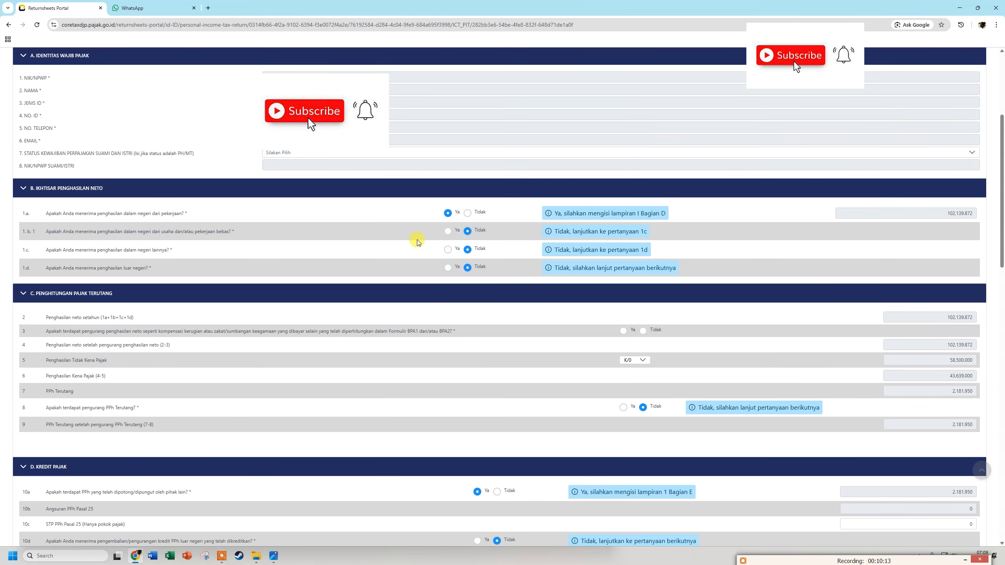
scroll(417, 242, down, 1)
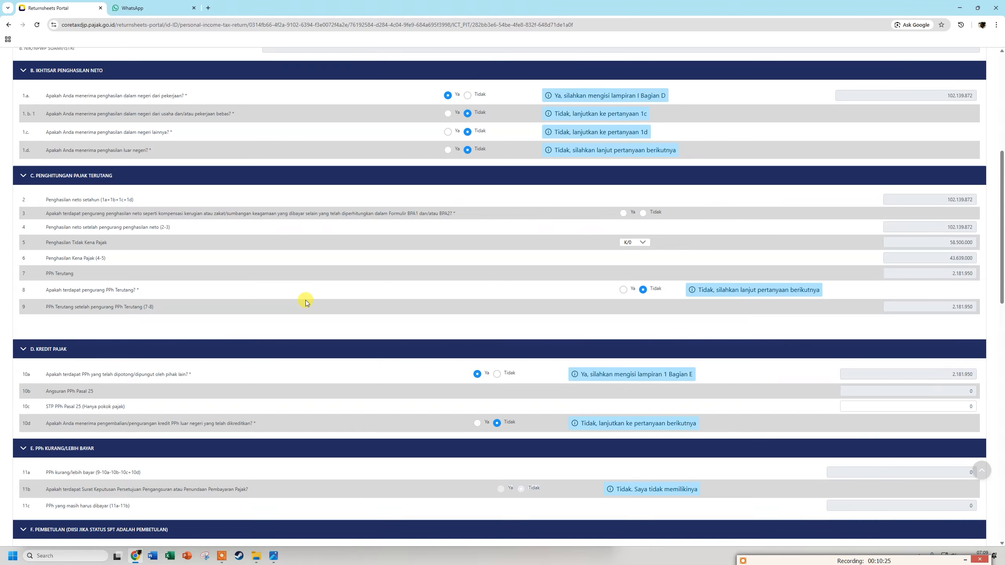
scroll(306, 302, down, 6)
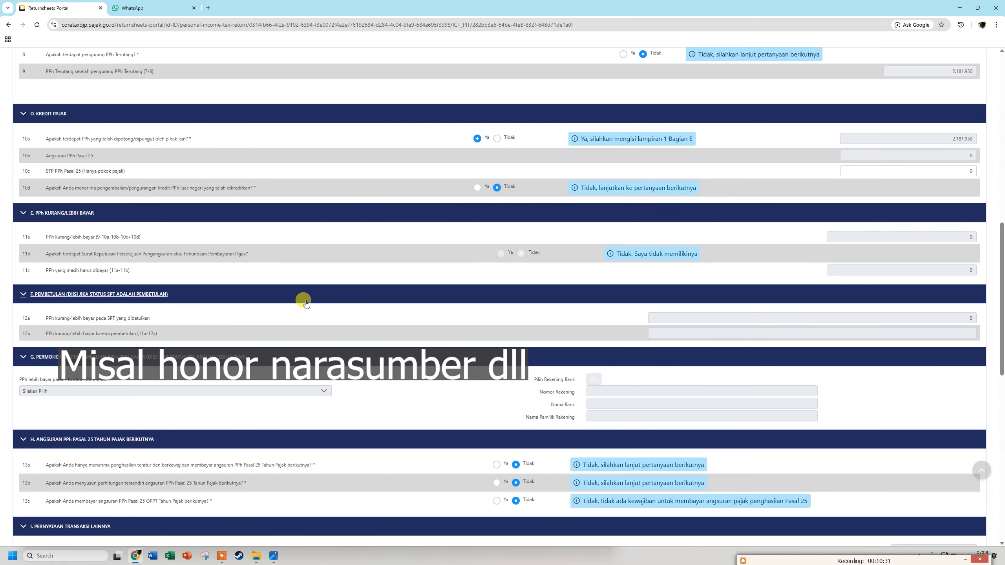
scroll(304, 301, up, 14)
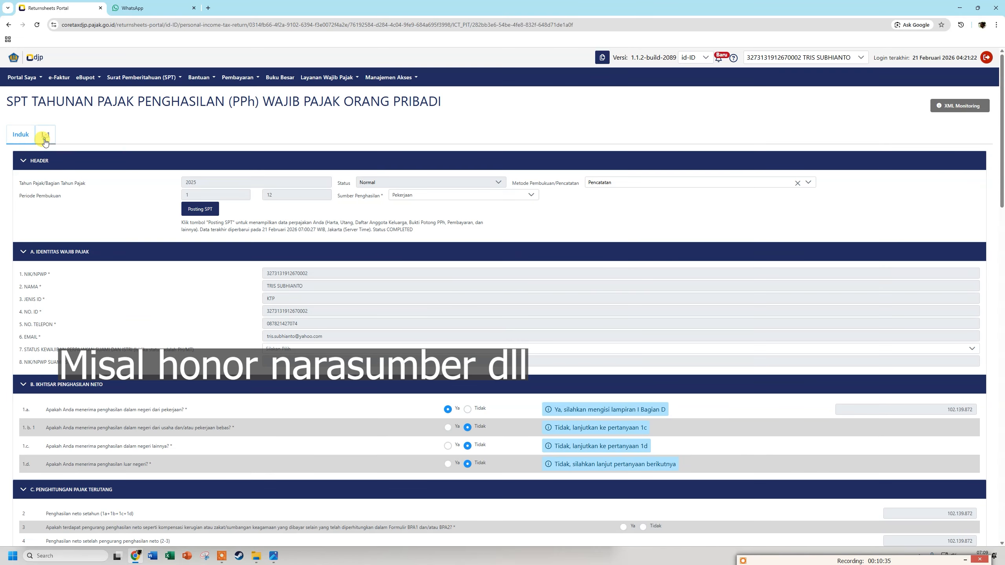
click(43, 137)
scroll(188, 283, down, 18)
scroll(189, 283, down, 20)
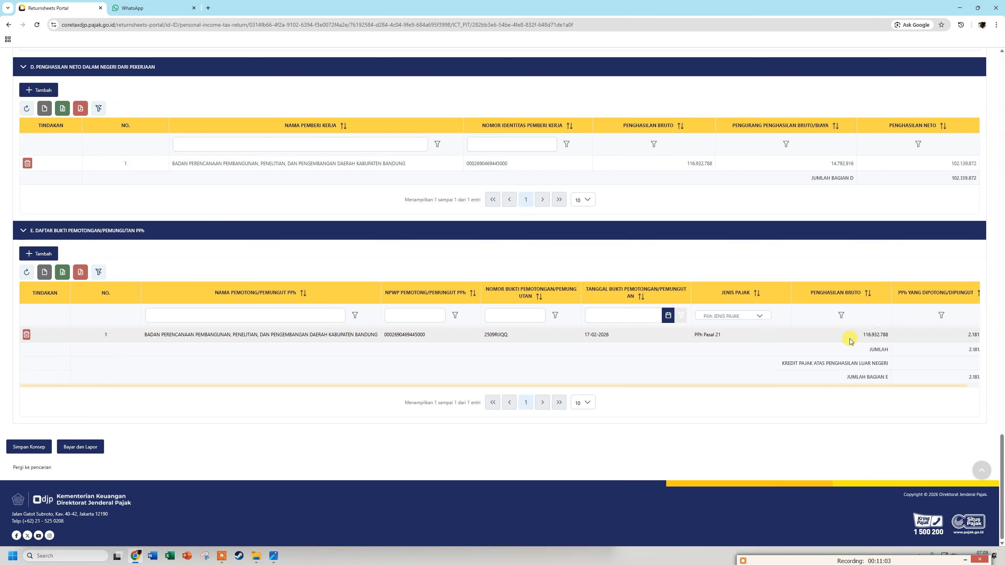
Step: Accept the declaration in section K of the main form and try to pay and report the return
scroll(850, 341, up, 3)
scroll(850, 341, up, 7)
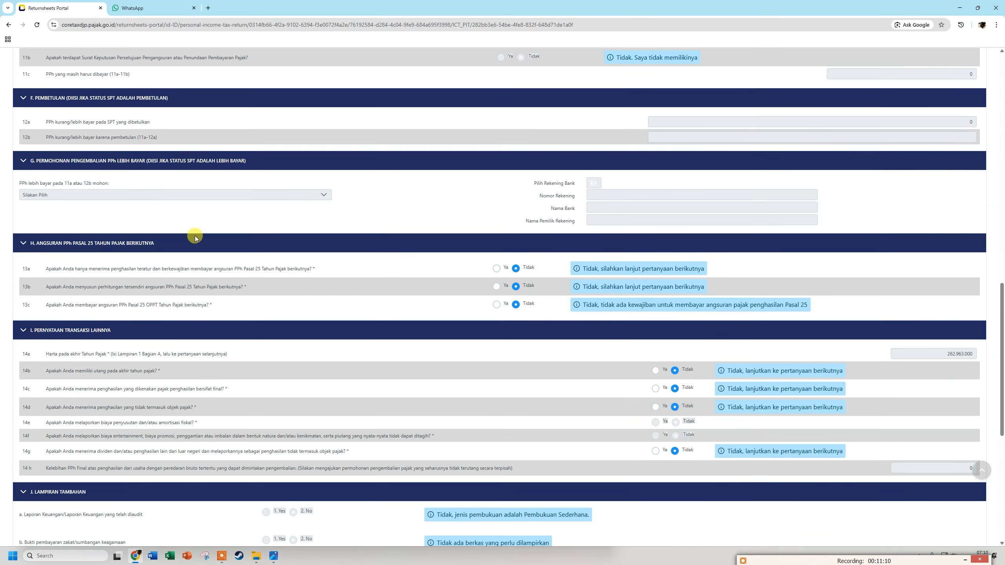
scroll(195, 239, down, 3)
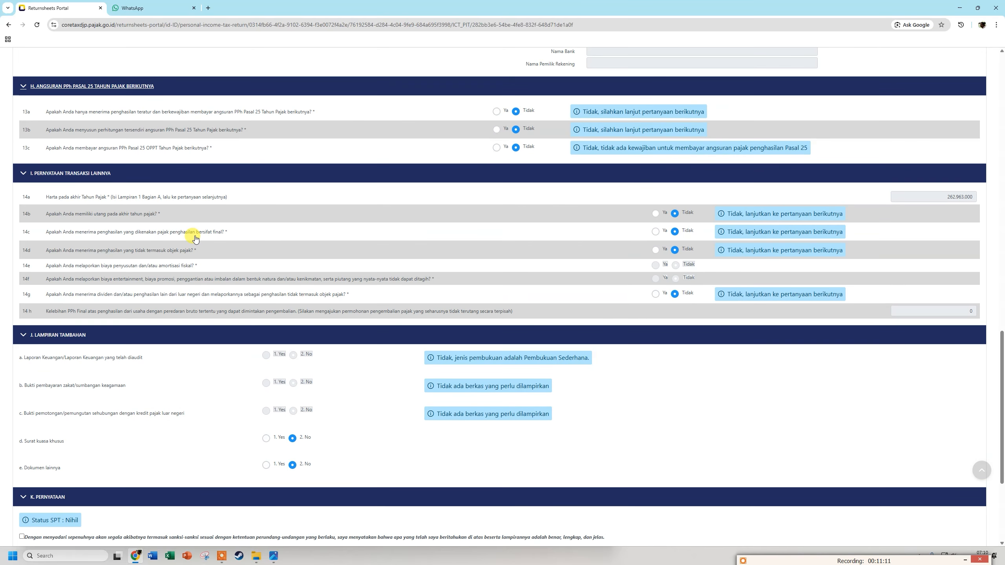
scroll(195, 239, down, 4)
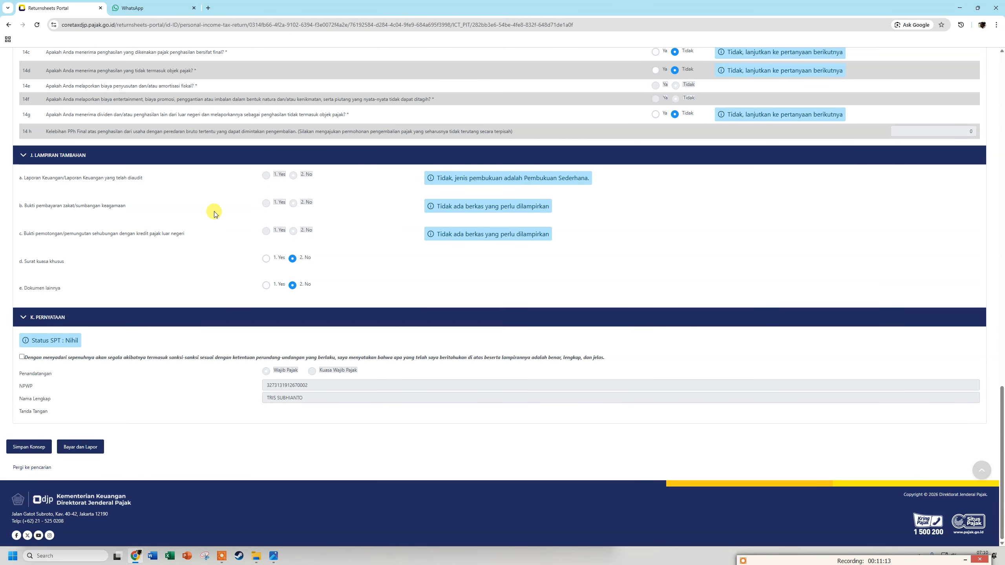
click(22, 357)
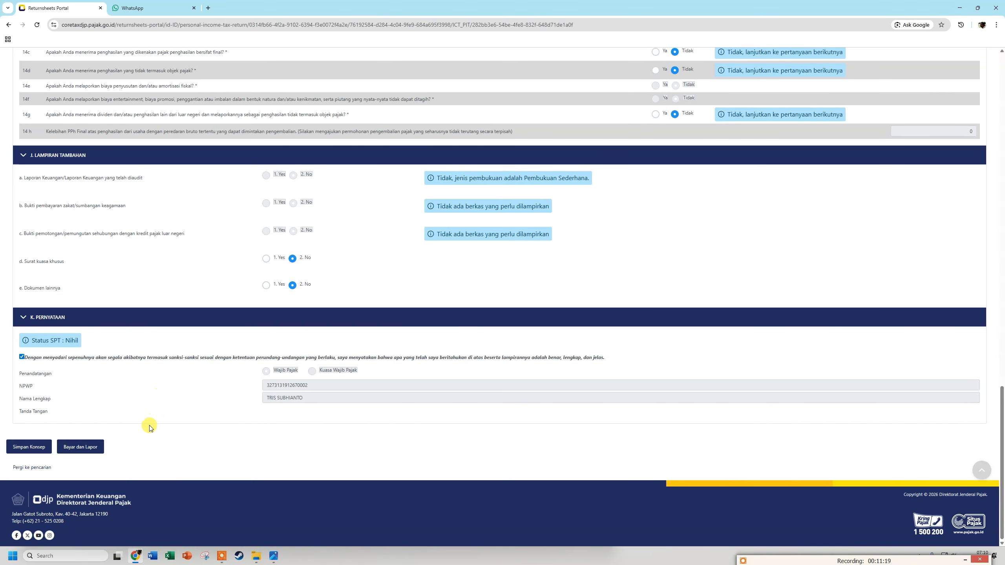
click(82, 448)
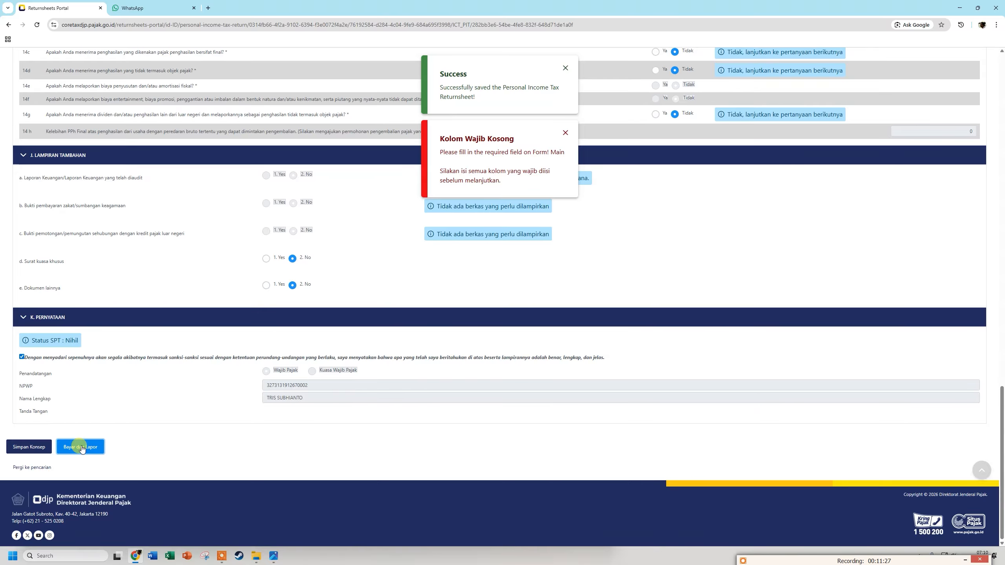
Step: Answer Tidak to question 3 on net income reductions in section C and submit the return through Bayar dan Lapor
scroll(604, 244, up, 10)
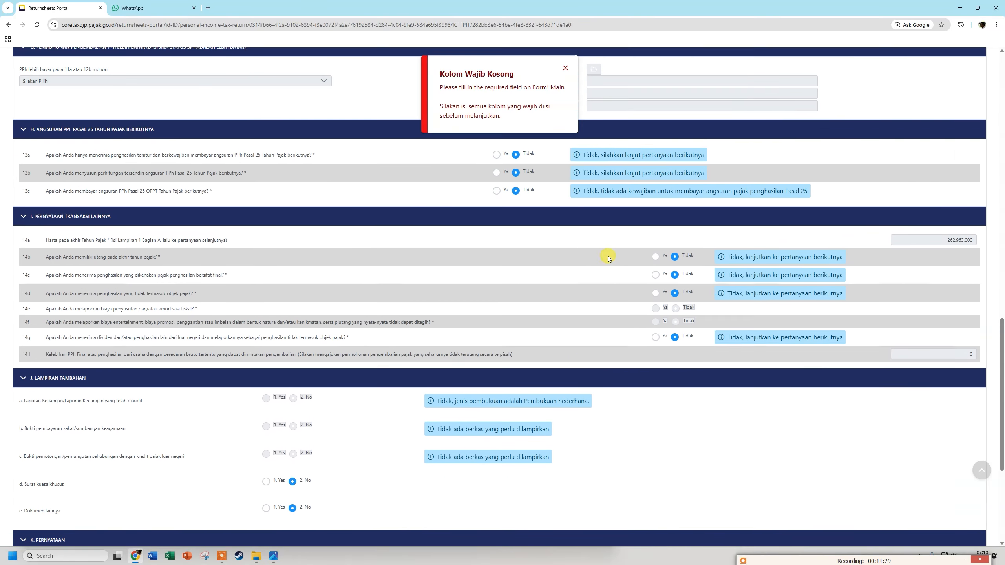
scroll(608, 258, up, 4)
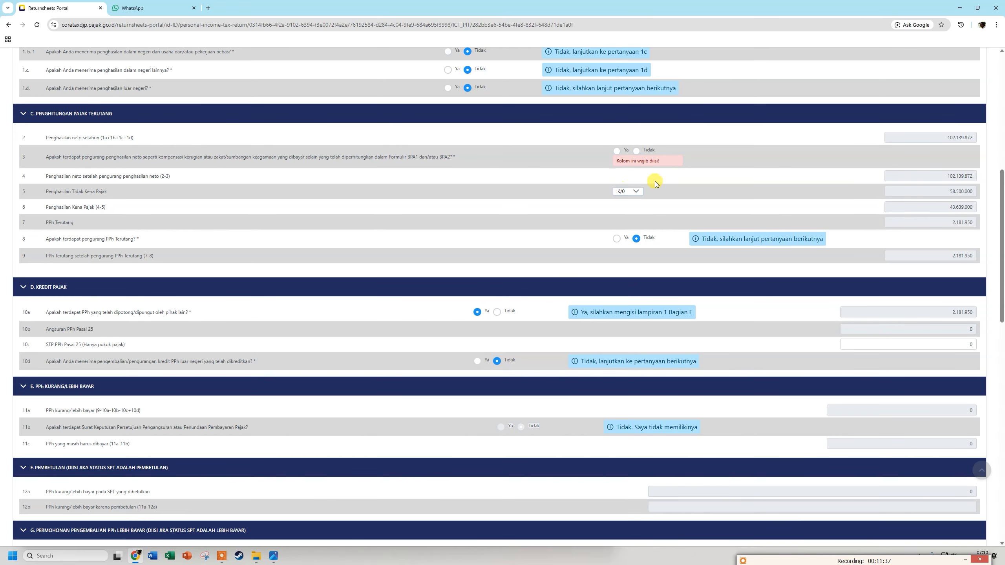
click(636, 152)
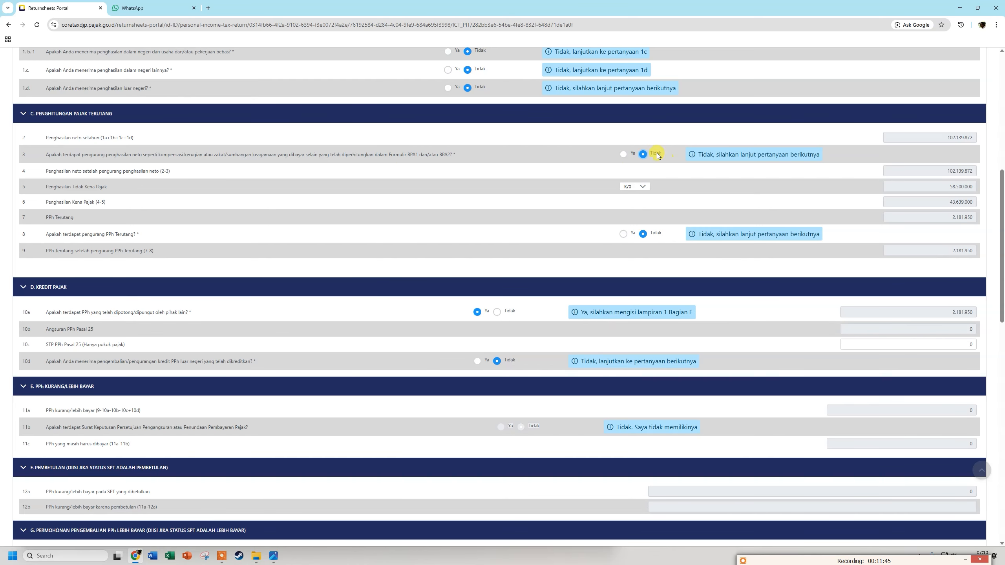
scroll(475, 247, down, 10)
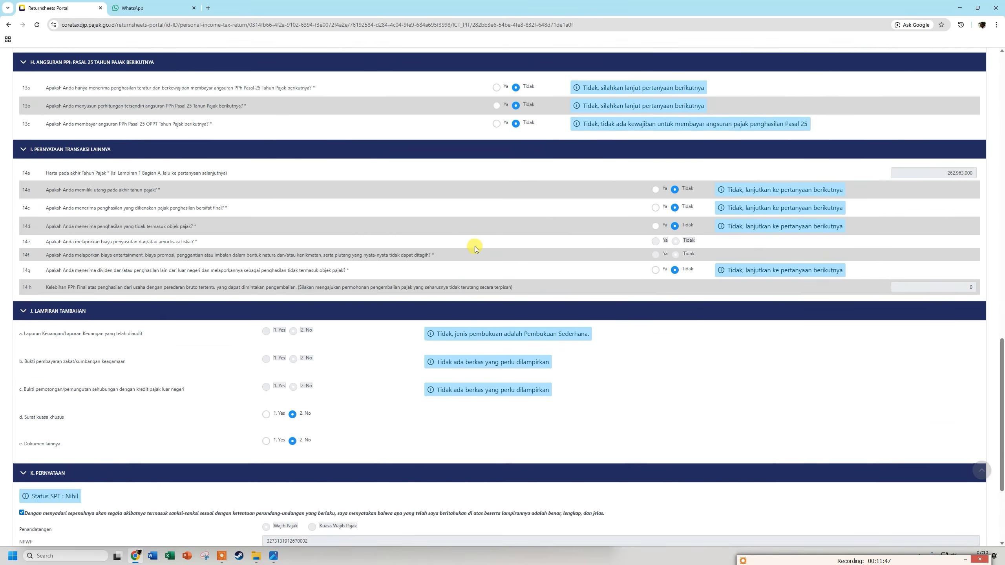
scroll(475, 247, down, 4)
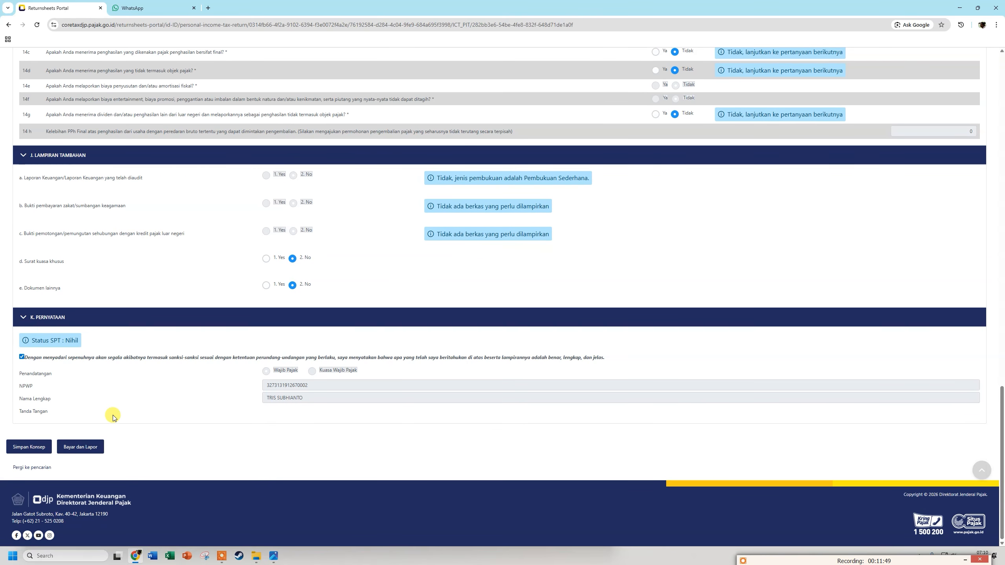
click(81, 446)
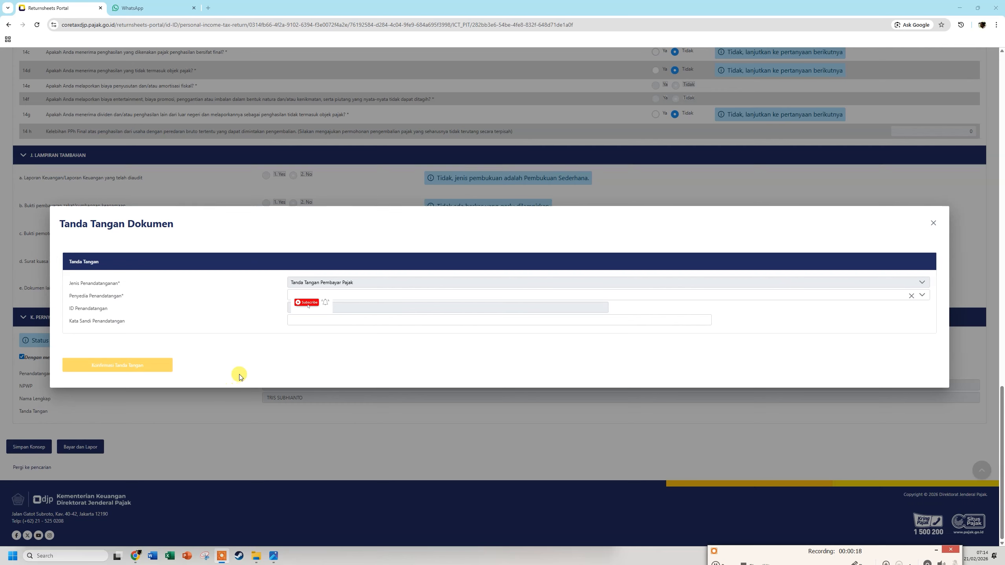
Step: Enter the signer's password in the document signing form and confirm the taxpayer signature
click(288, 320)
click(337, 295)
click(320, 320)
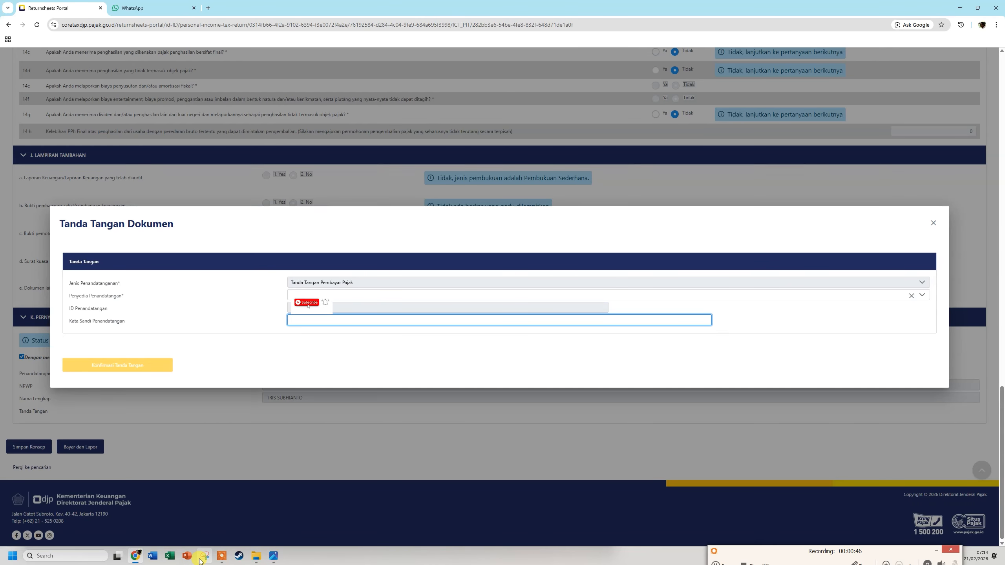
click(793, 538)
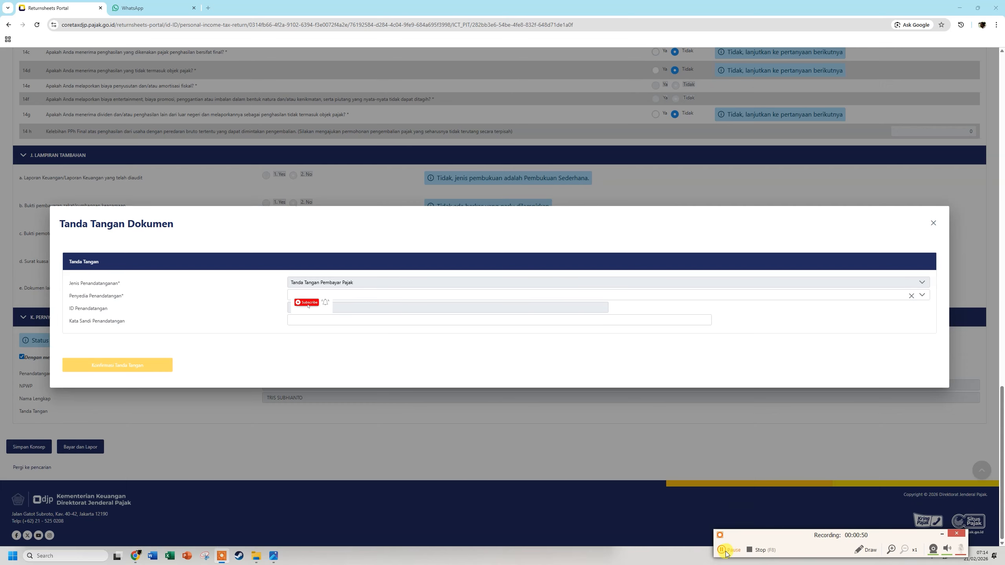
click(725, 551)
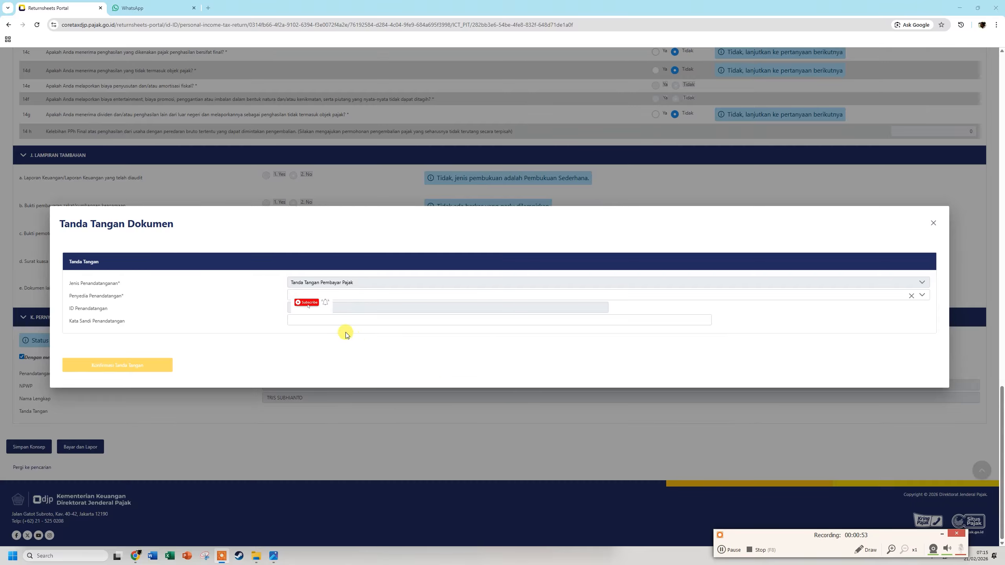
click(323, 320)
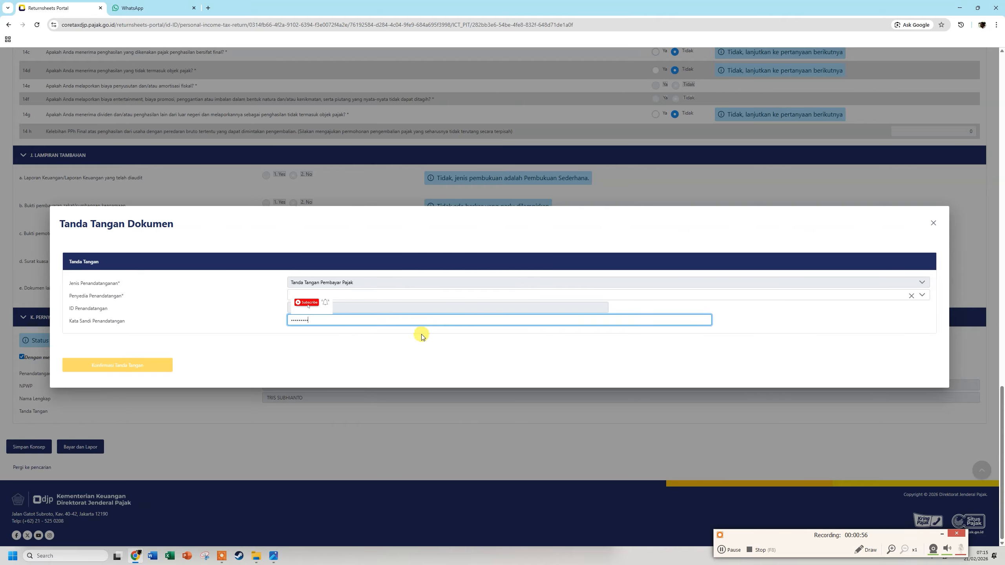
click(122, 363)
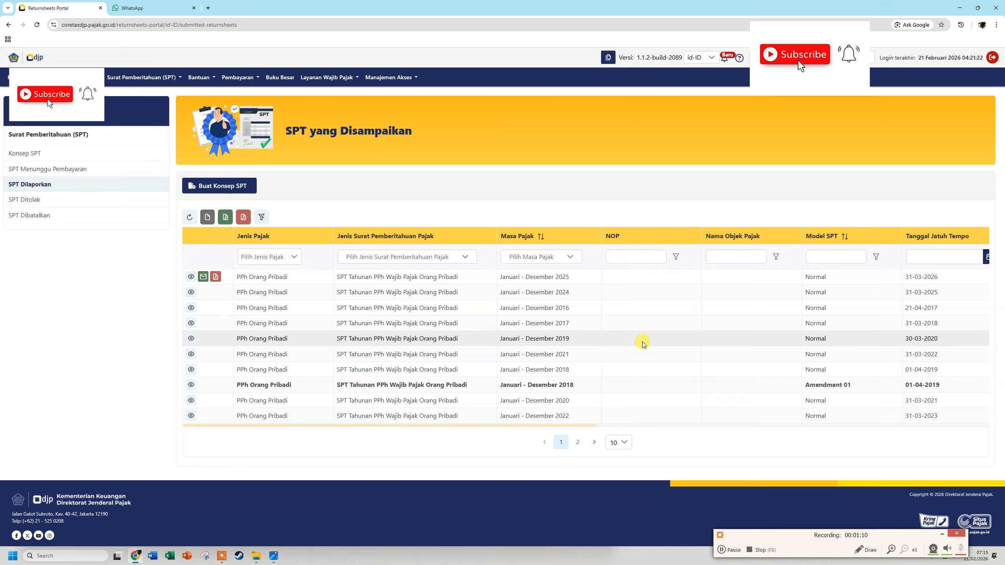
Step: Check the list of submitted returns for the Januari - Desember 2025 annual return
click(184, 217)
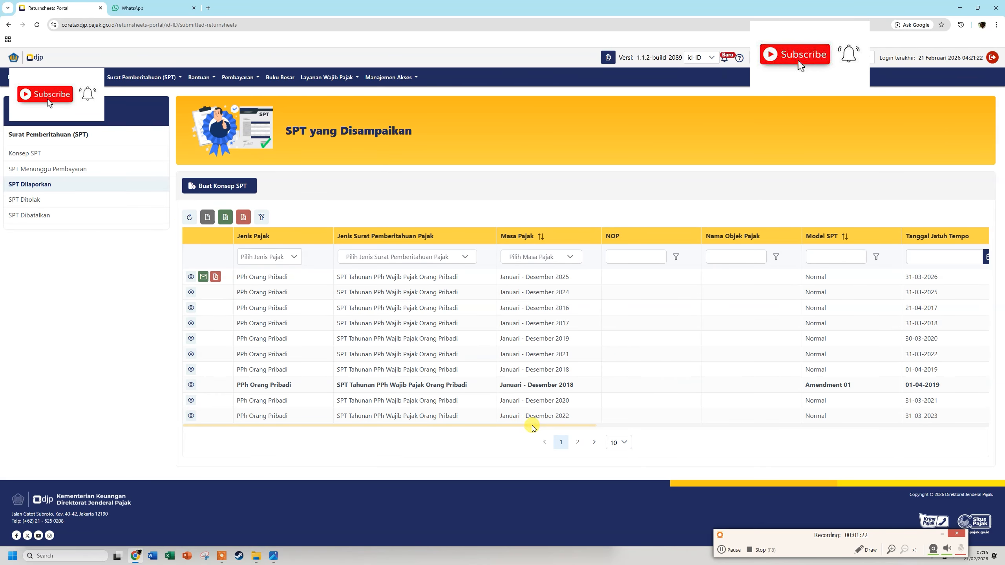
drag(535, 428, 449, 450)
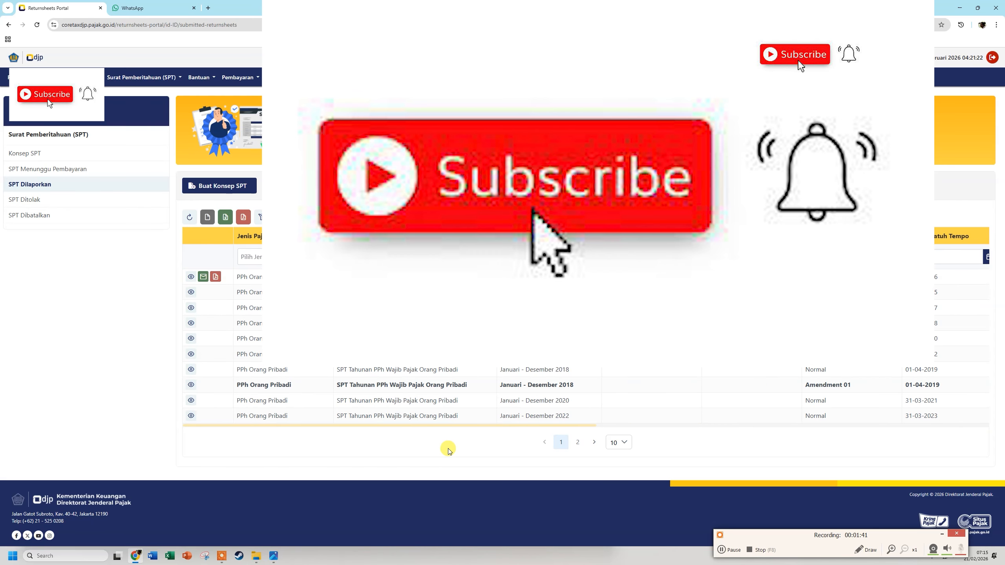